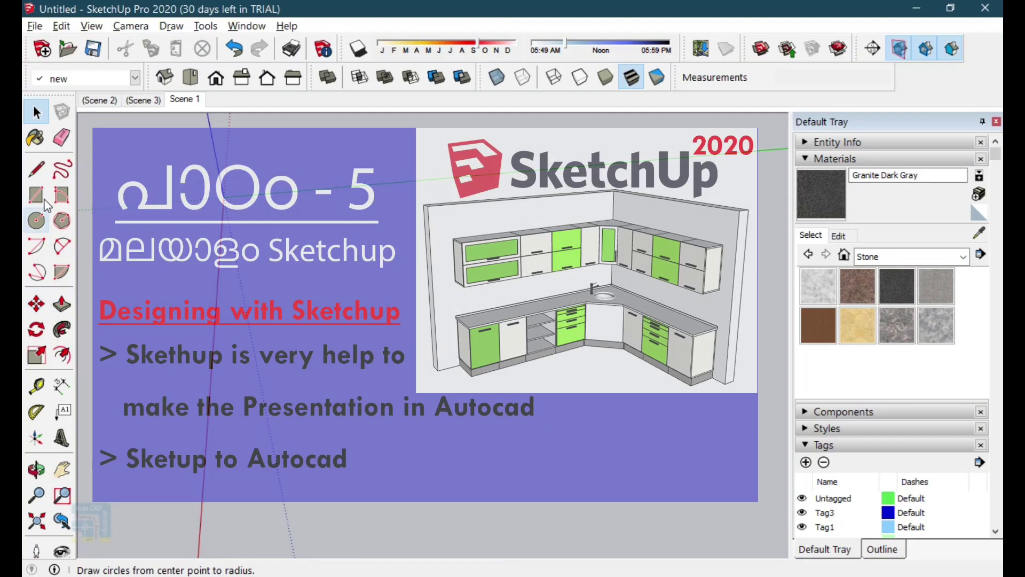
- Draw a rectangle and split it with a diagonal line between opposite corners
left_click(37, 195)
left_click(339, 528)
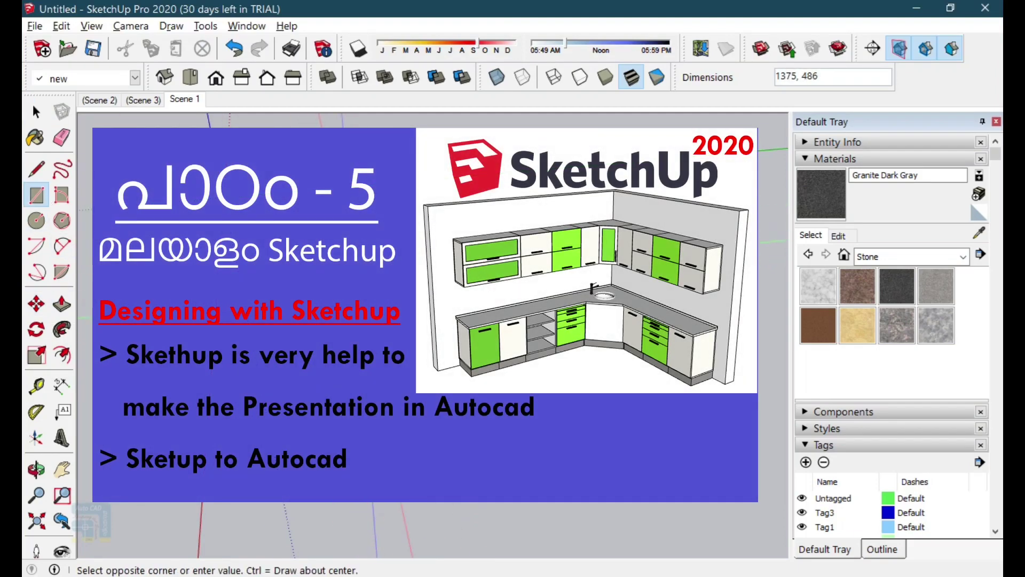
left_click(36, 170)
left_click(302, 240)
left_click(435, 307)
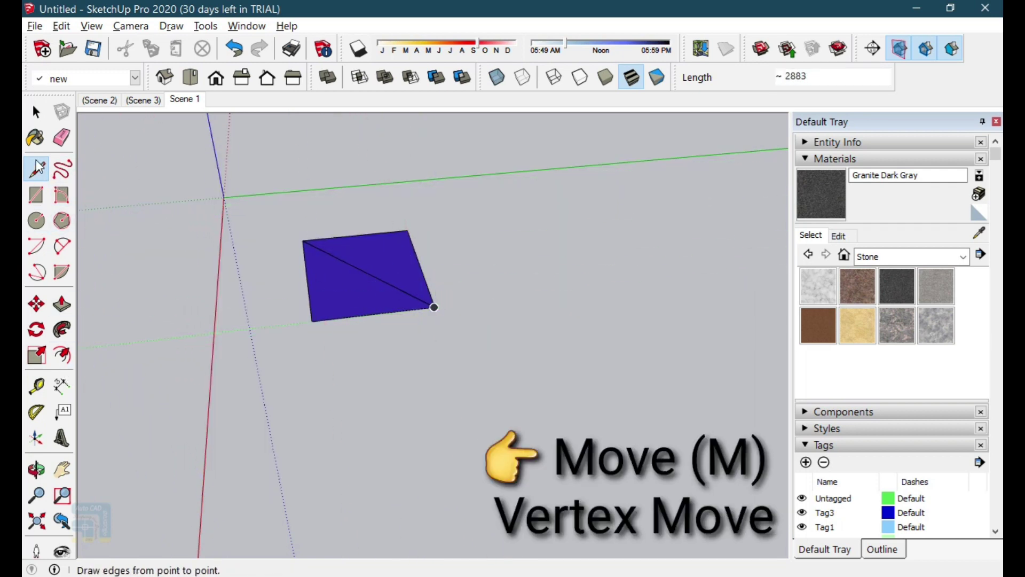
- Drag one corner of the blue face far outward with Move
left_click(36, 112)
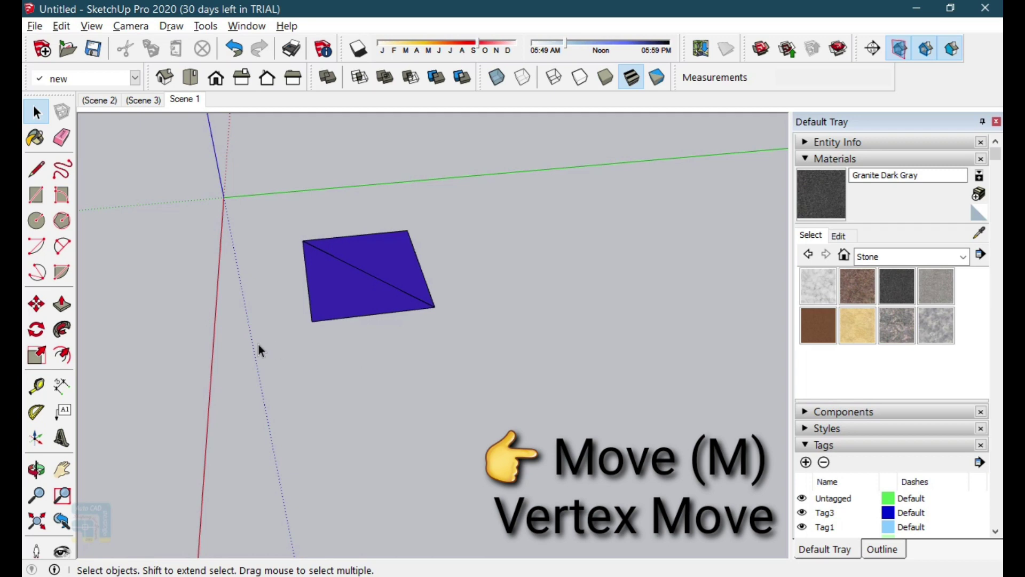
key("m")
left_click(437, 343)
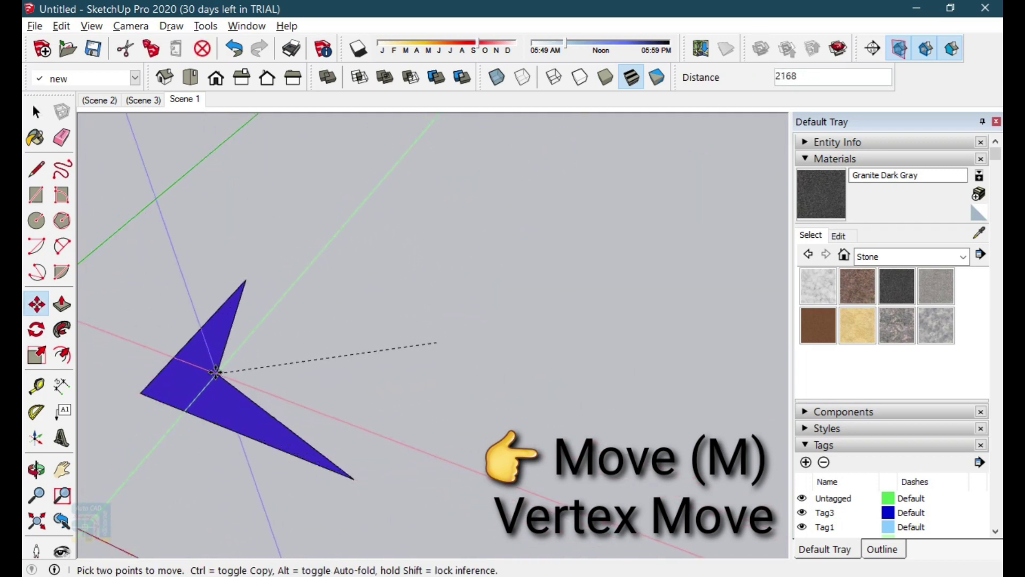
left_click(215, 372)
left_click(215, 372)
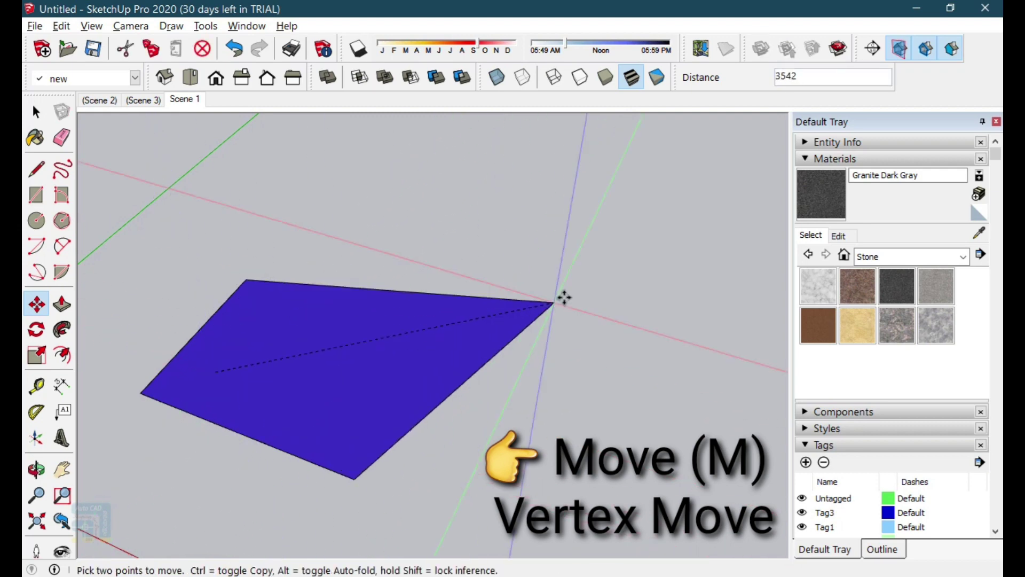
left_click(565, 298)
- Select the reshaped face, then clear the selection
left_click(36, 112)
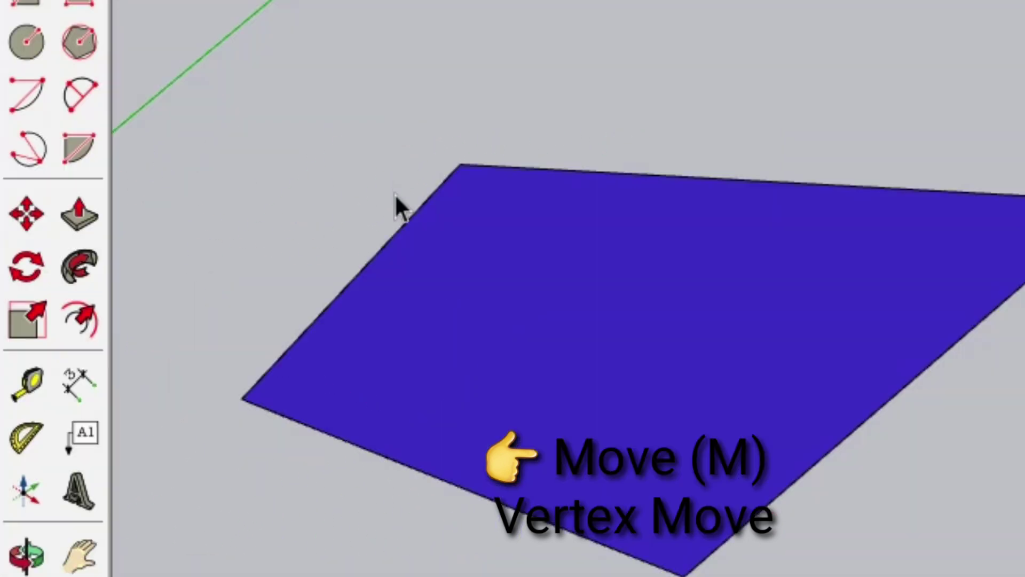
left_click(434, 225)
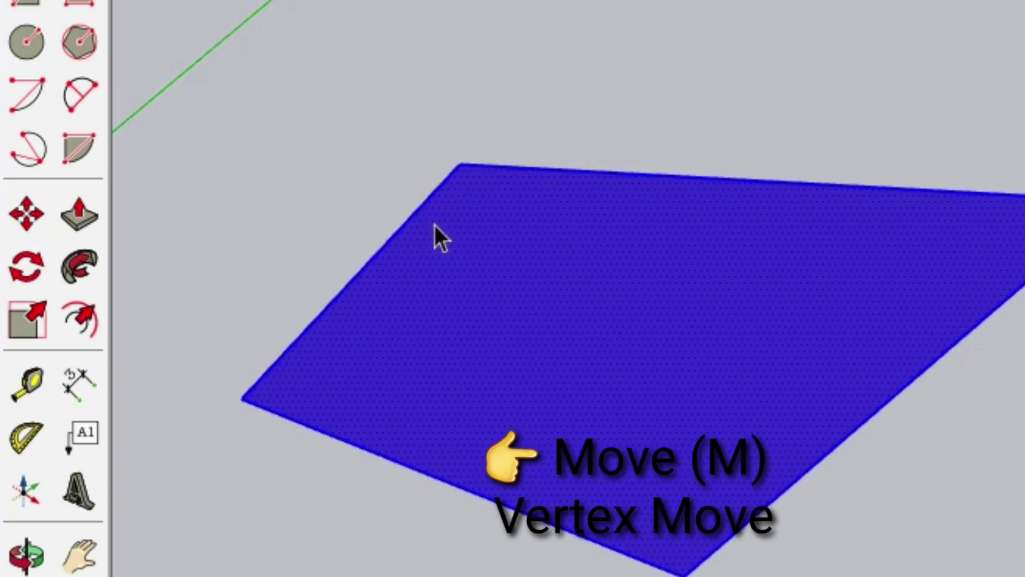
left_click(424, 191)
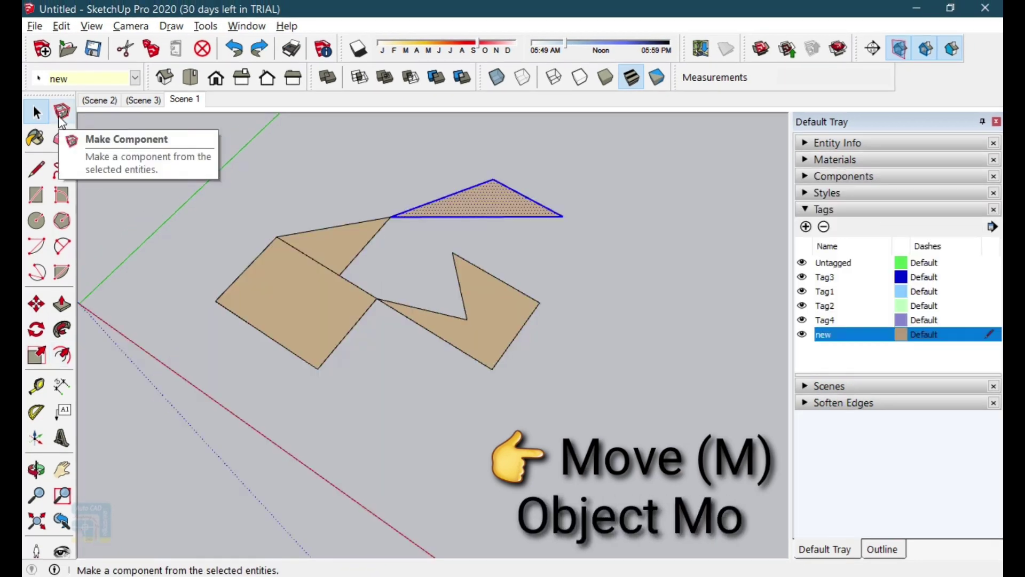
- Make the tan triangle a group and move it 1500 up, away from the other faces
right_click(474, 215)
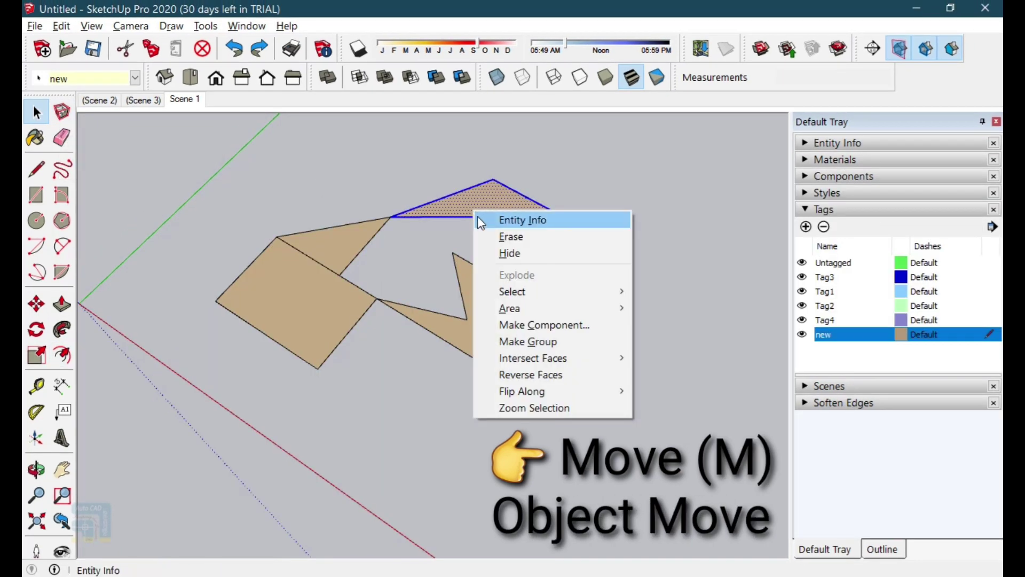
left_click(566, 345)
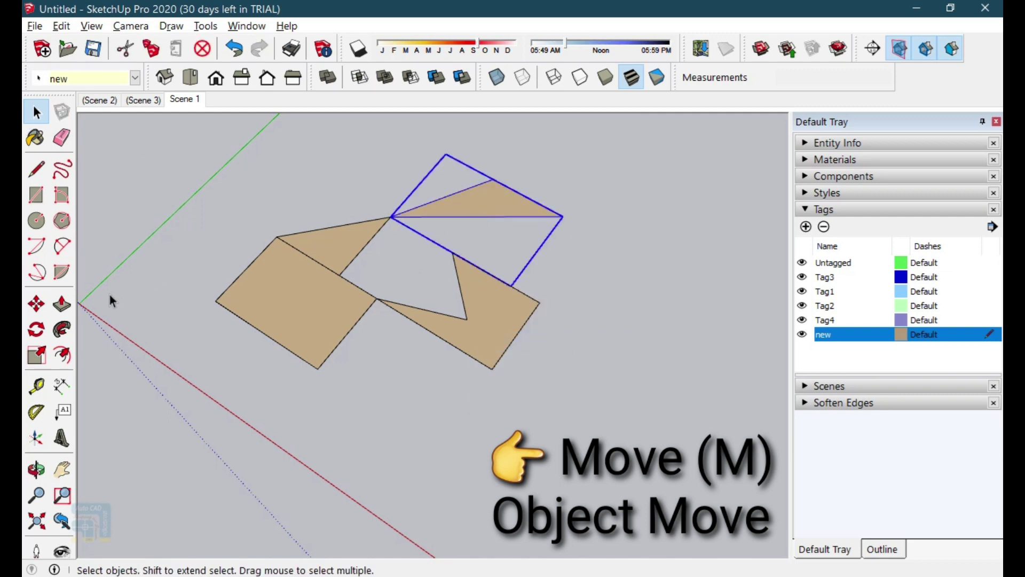
left_click(37, 304)
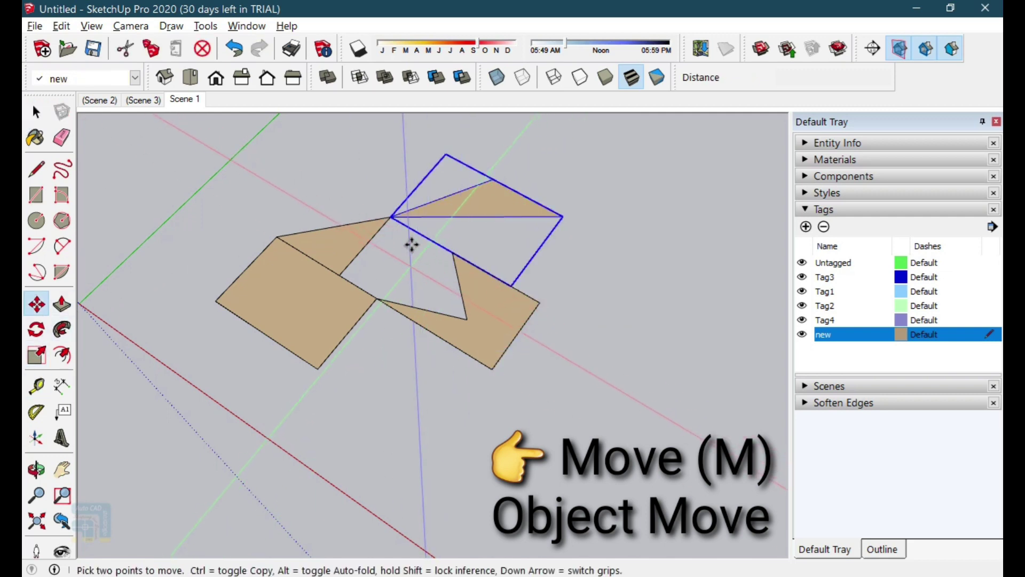
left_click(583, 298)
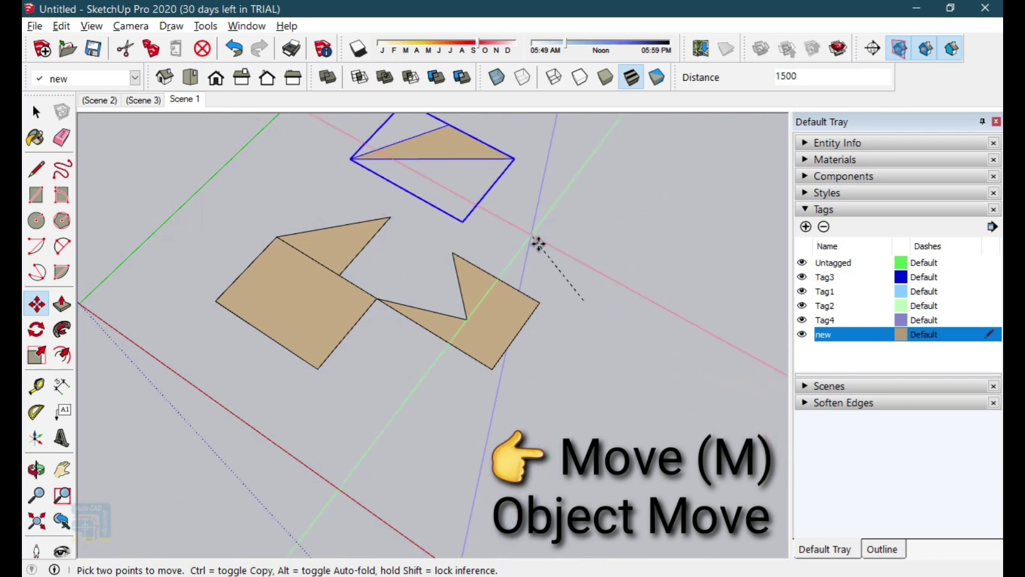
left_click(545, 254)
left_click(36, 112)
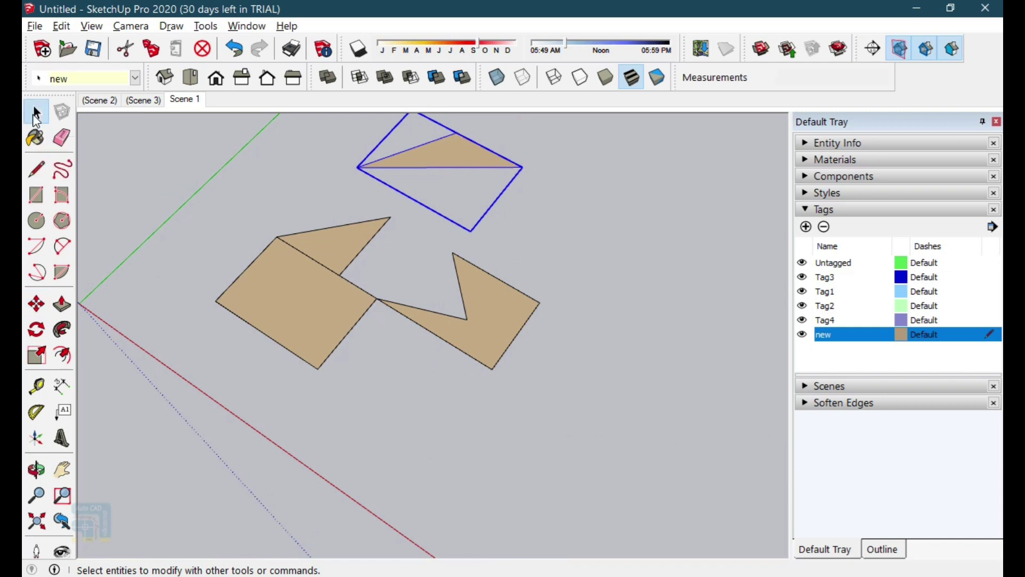
- Copy the triangle group with Move plus Ctrl, placing the copy along the red axis
key("m")
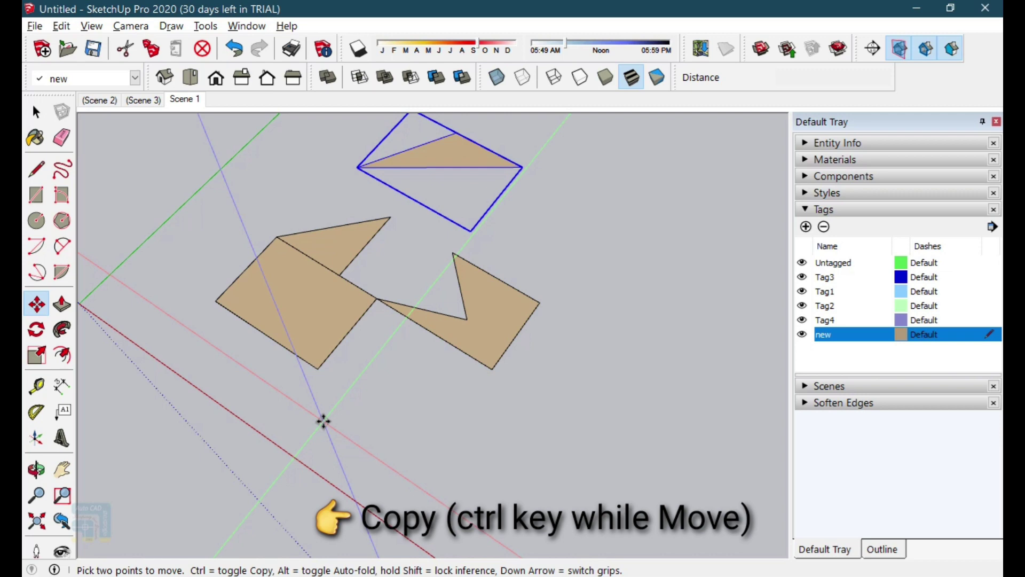
left_click(315, 413)
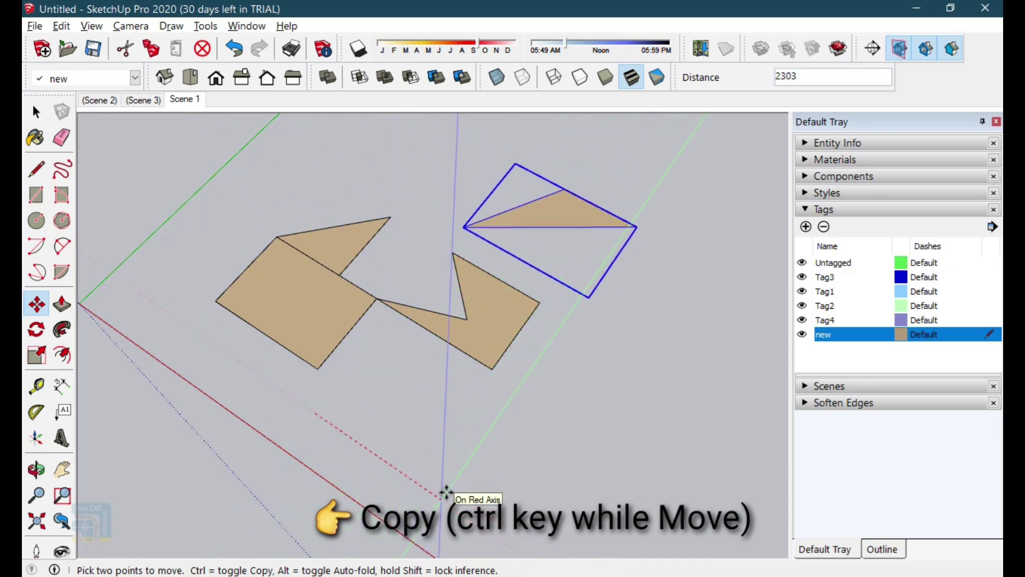
key("ctrl")
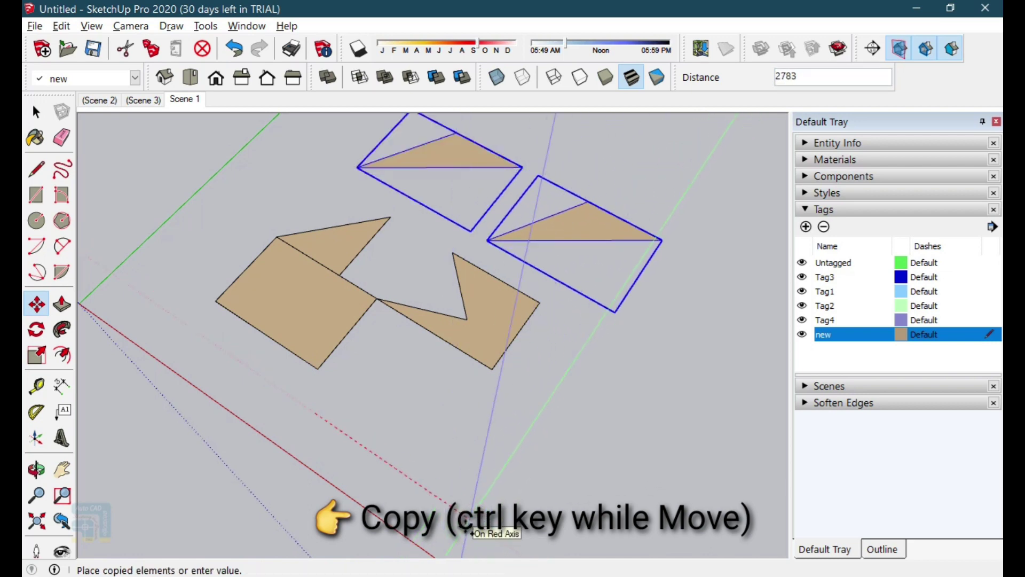
left_click(471, 531)
key("space")
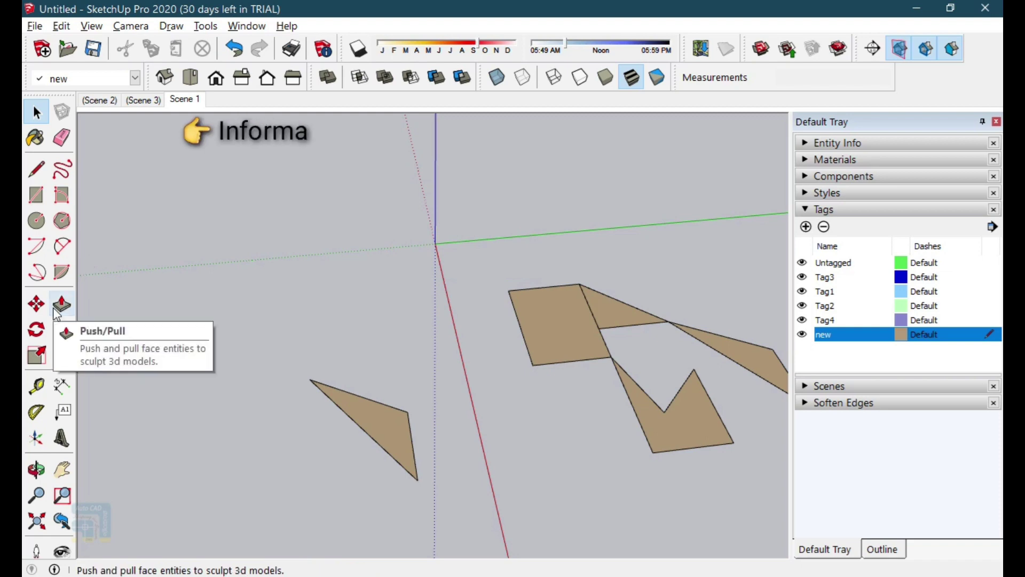
- Push/Pull the triangle up into a tall prism
left_click(62, 305)
left_click(361, 417)
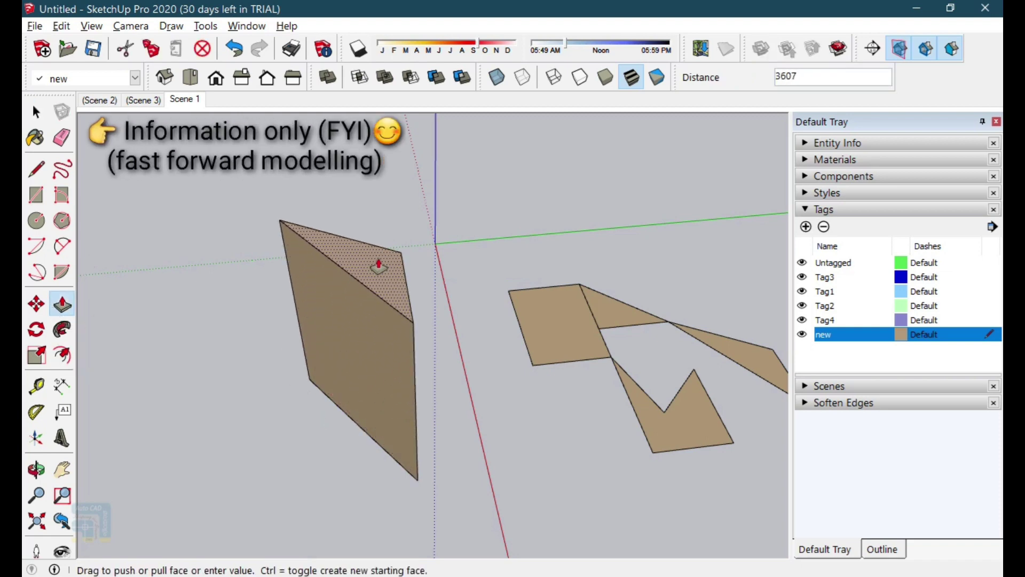
left_click(378, 263)
middle_click_drag(327, 371, 411, 363)
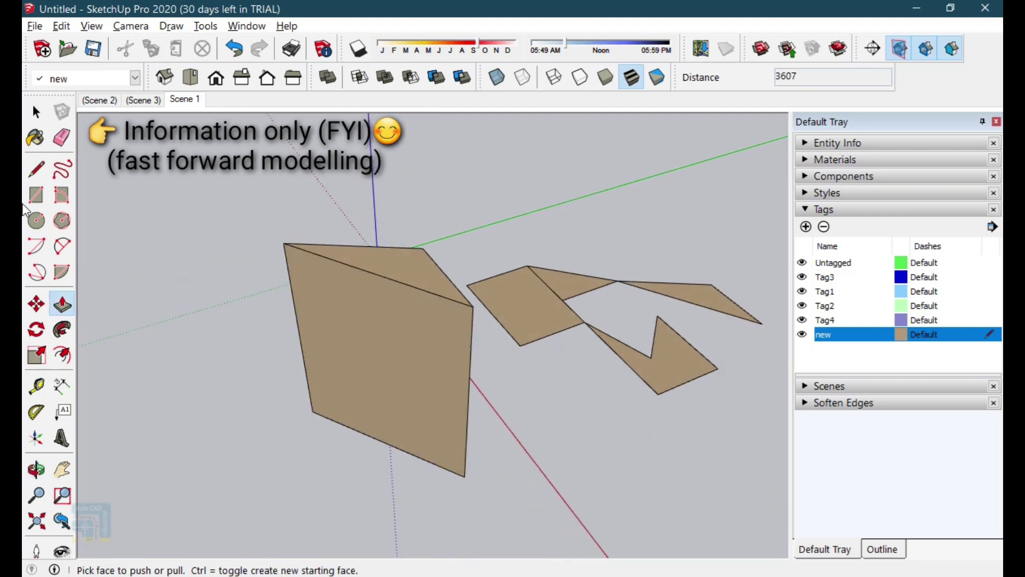
- Outline a rectangle on the prism's side face with lines
key("l")
left_click(297, 320)
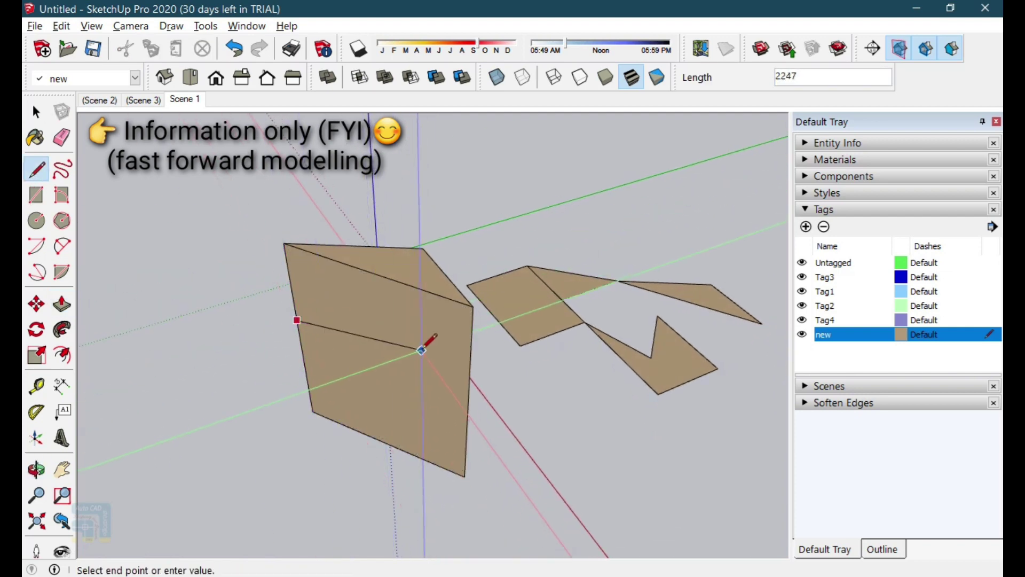
left_click(410, 363)
left_click(411, 409)
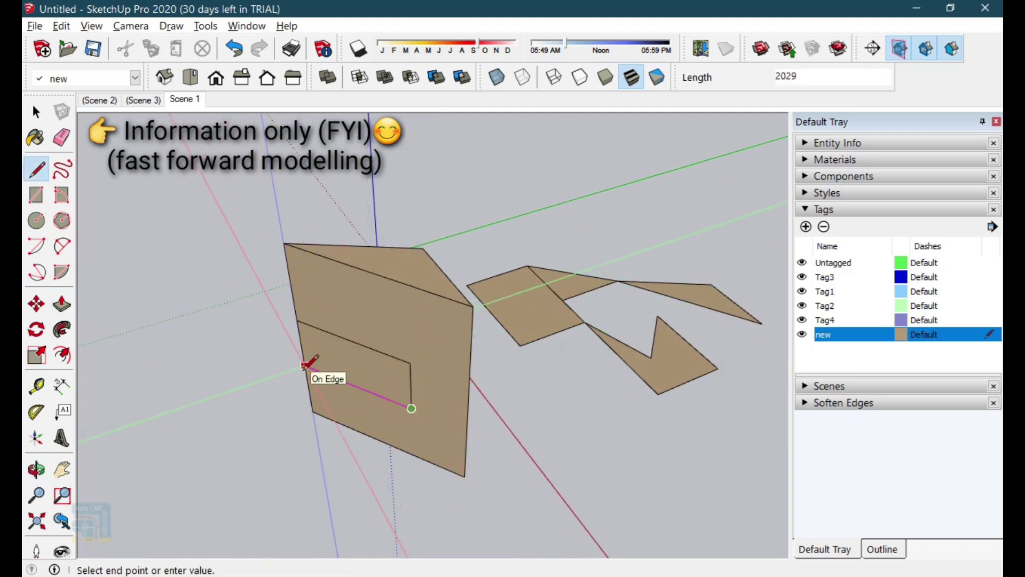
left_click(306, 368)
key("space")
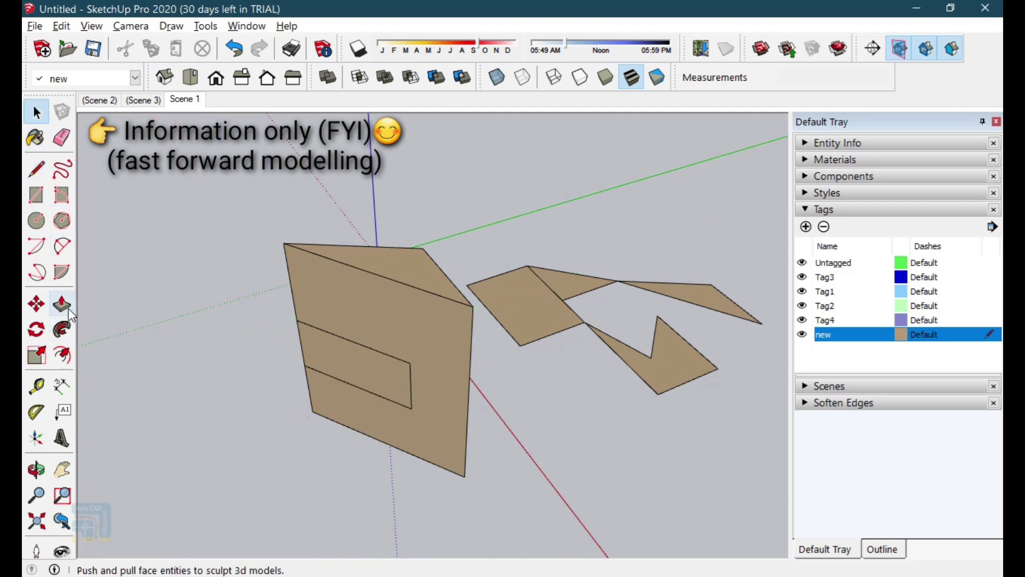
- Push the rectangle inward to cut a recess, undoing an accidental outward extrusion
left_click(61, 305)
left_click(377, 378)
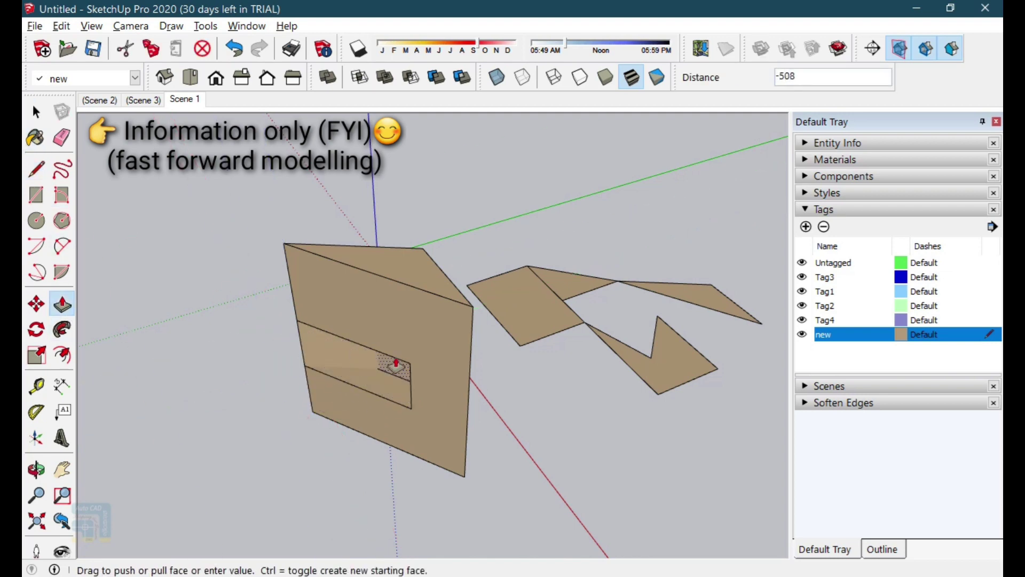
scroll(421, 355, "down", 1)
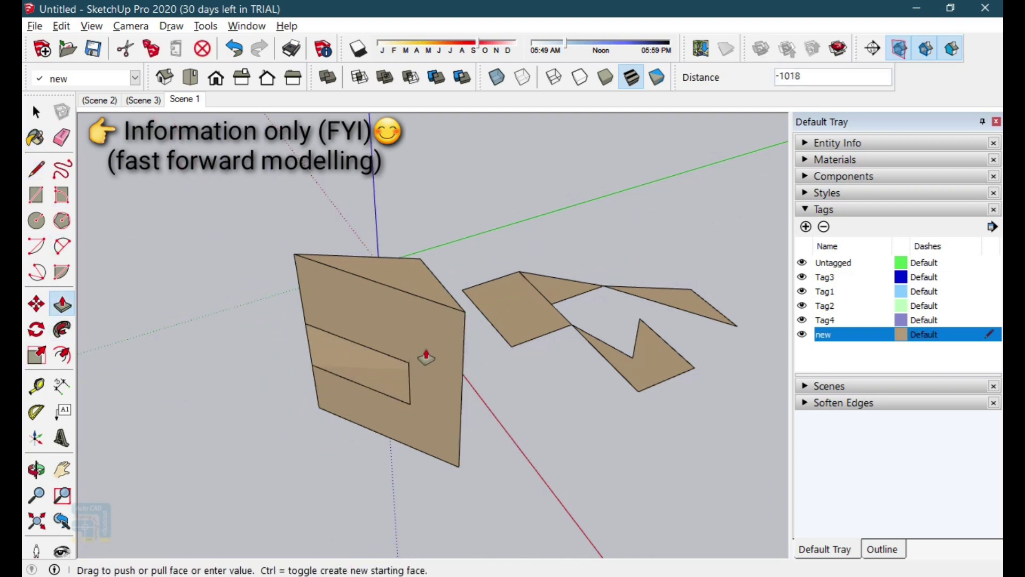
left_click(470, 351)
middle_click_drag(470, 351, 344, 336)
key("ctrl+z")
left_click(344, 337)
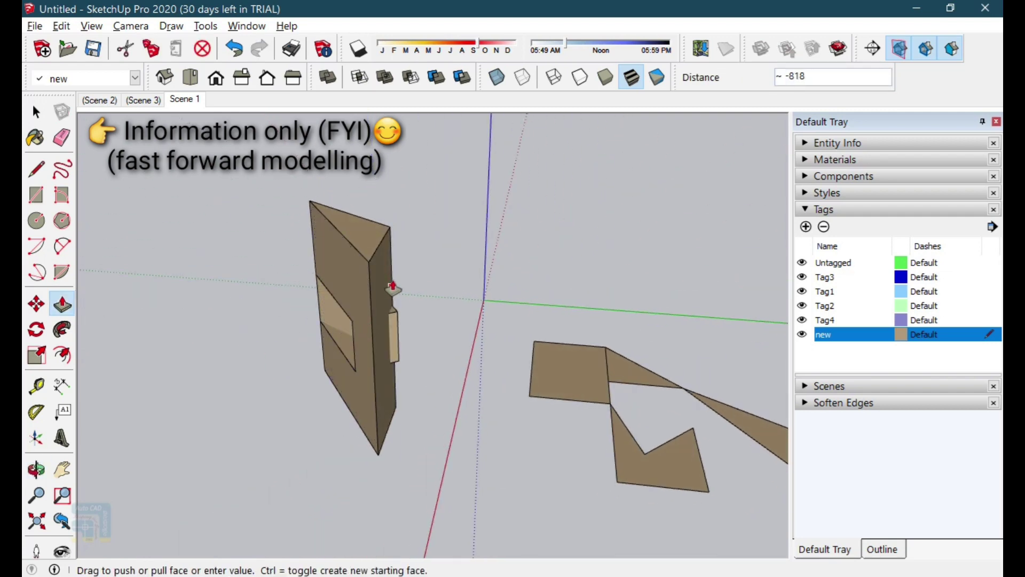
left_click(391, 230)
middle_click_drag(412, 315, 625, 306)
- Draw a circle on the recess floor
scroll(459, 416, "up", 6)
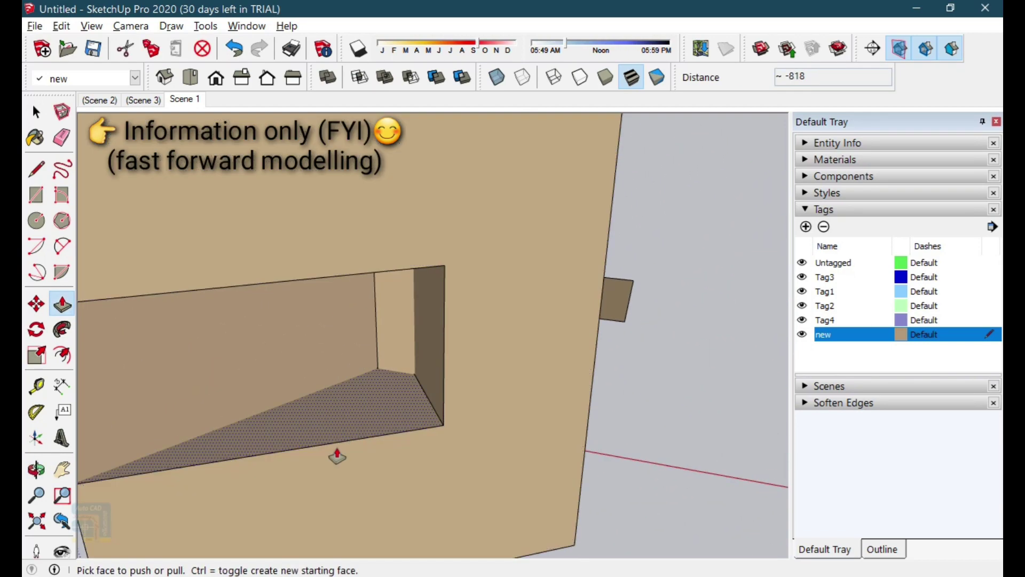
key("c")
left_click(332, 408)
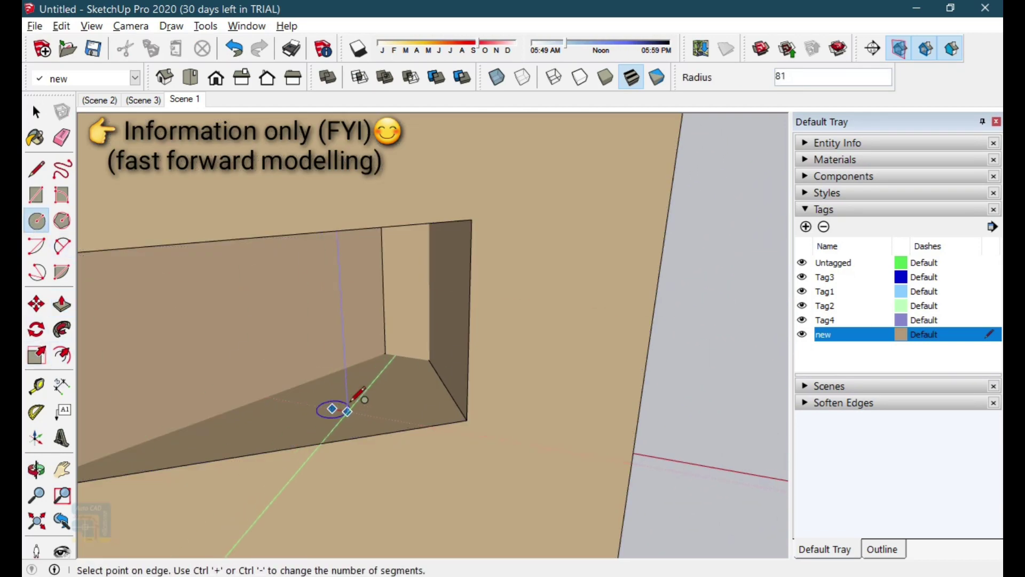
left_click(359, 395)
left_click(36, 112)
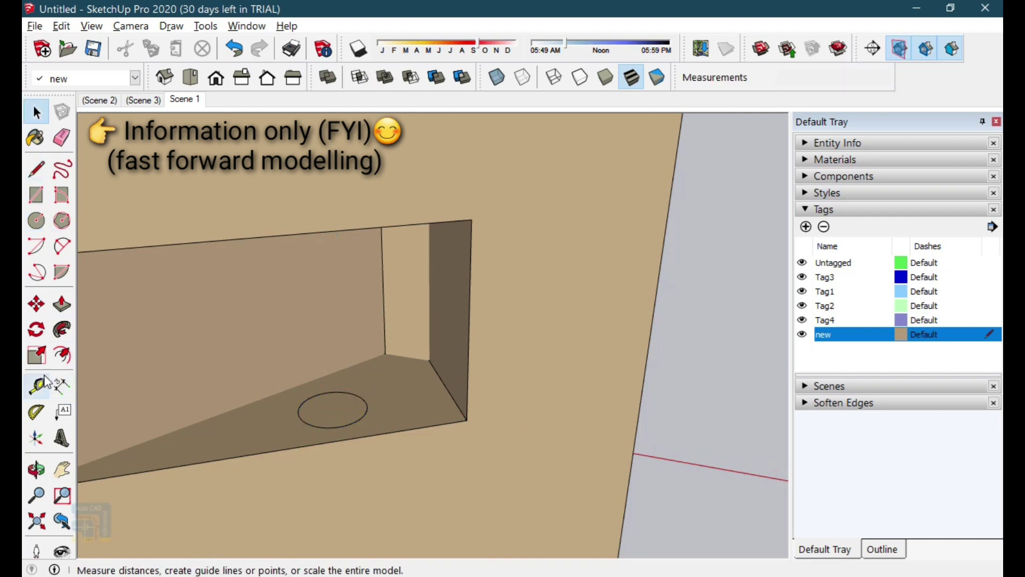
- Pull the circle into a cylinder, adjust the floor height, and raise the cylinder top slightly
left_click(63, 305)
left_click_drag(304, 414, 340, 321)
left_click_drag(386, 397, 400, 322)
left_click(400, 322)
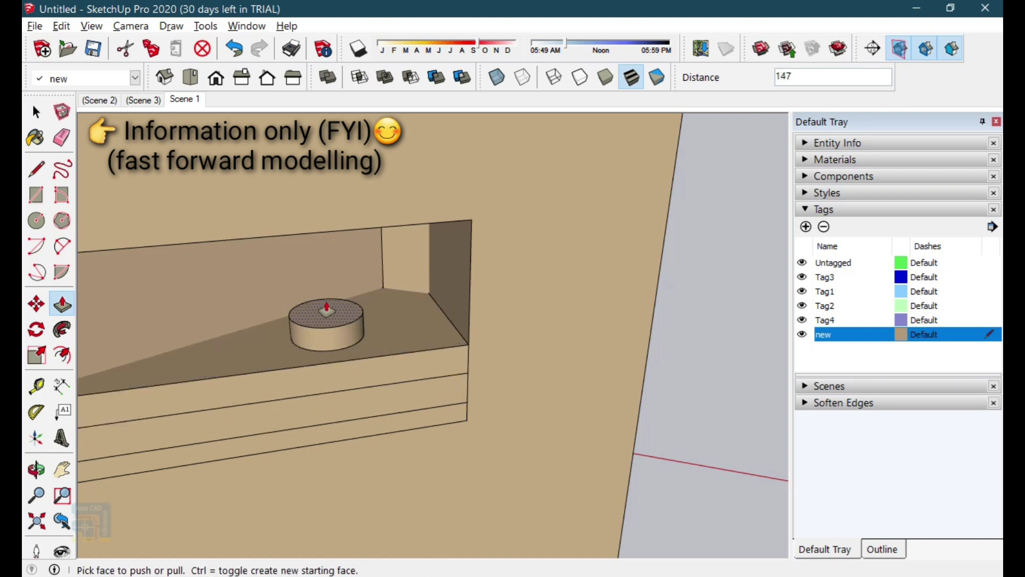
left_click_drag(327, 305, 330, 281)
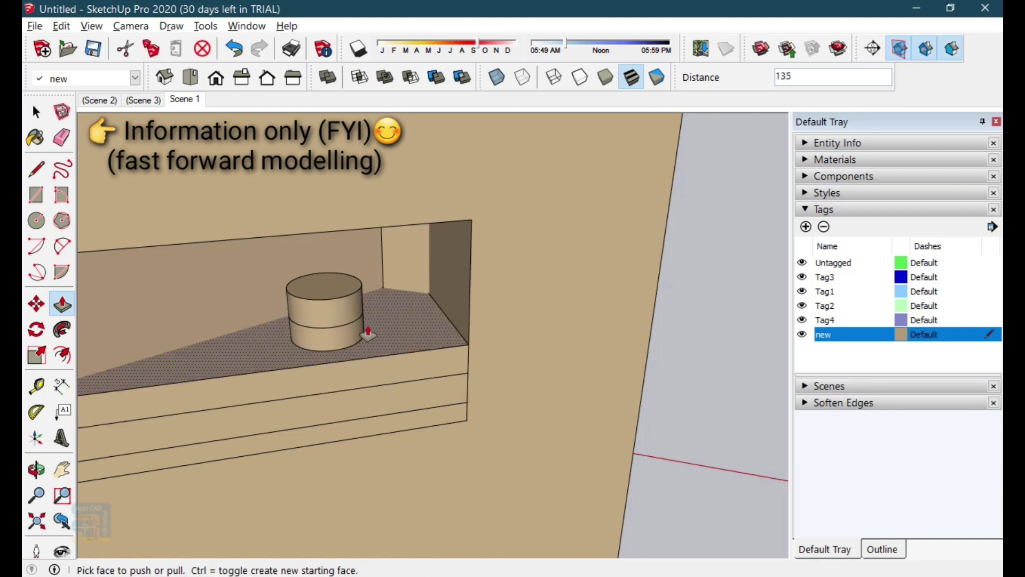
left_click(40, 117)
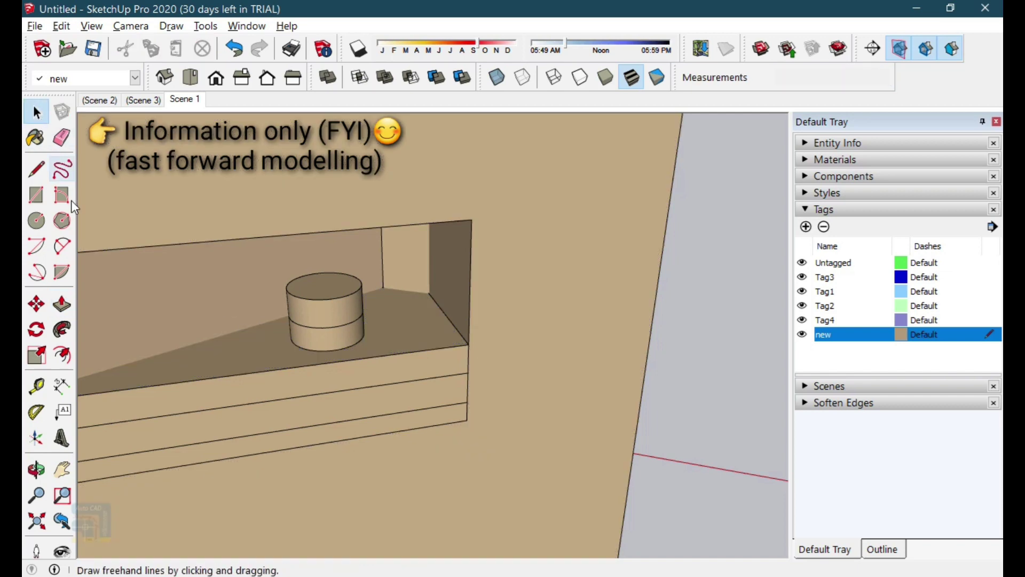
scroll(312, 325, "down", 5)
- Draw a small rectangle on the top-right corner of the tall front wall
middle_click_drag(417, 366, 602, 396)
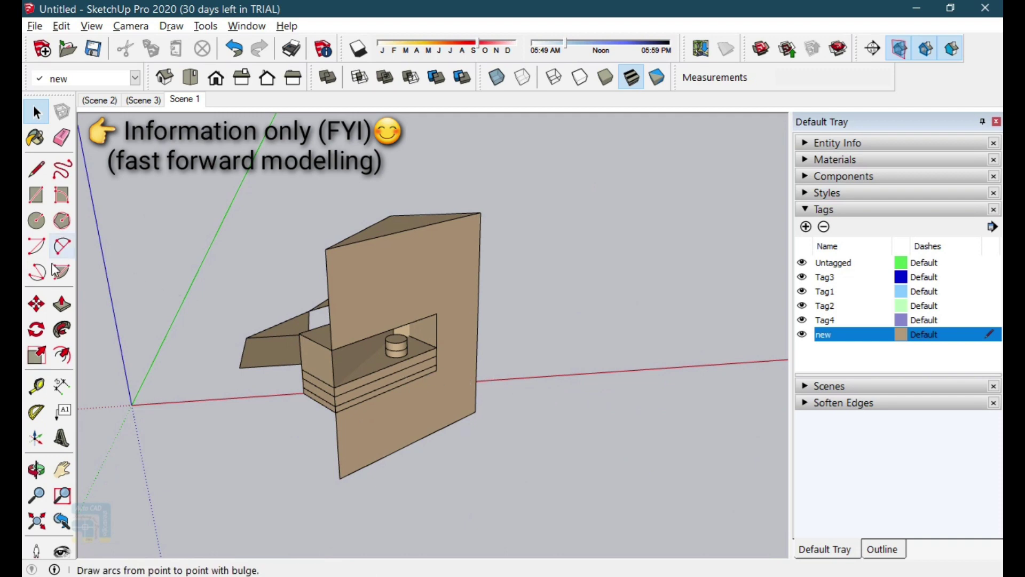
left_click(38, 198)
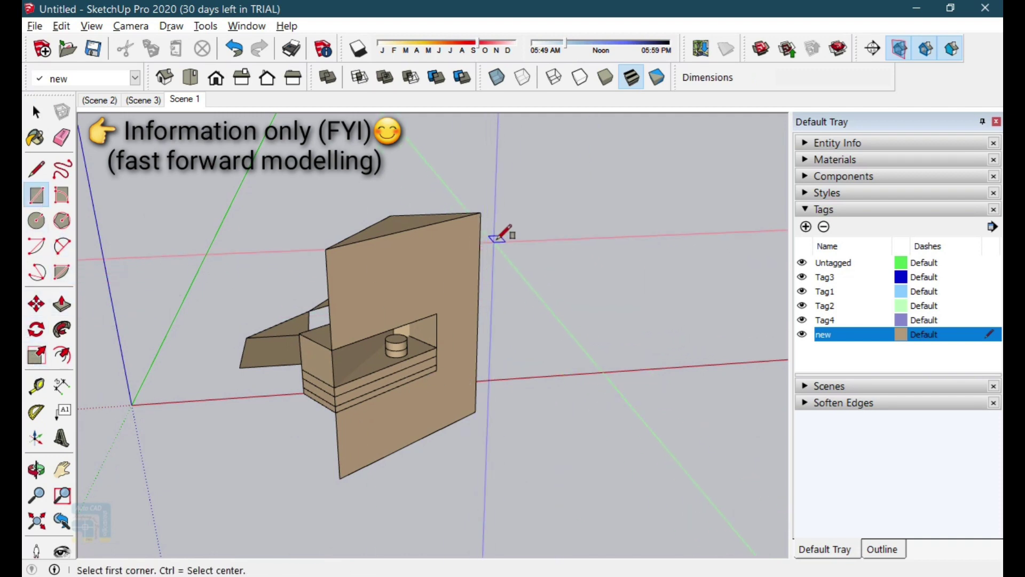
left_click(480, 213)
left_click(432, 278)
key("space")
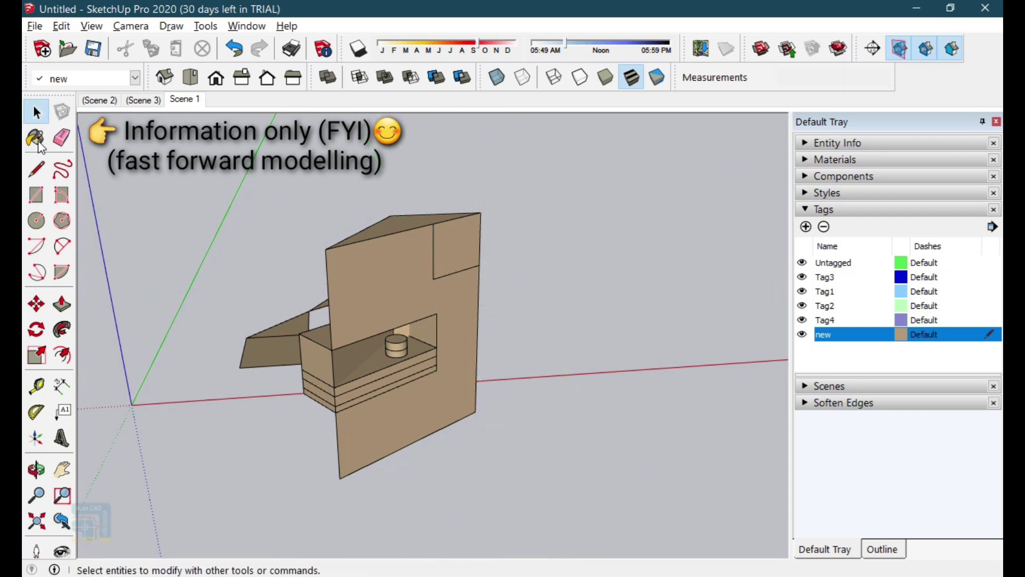
- Push/Pull the small rectangle out into a long horizontal arm
left_click(61, 304)
left_click_drag(469, 275, 708, 382)
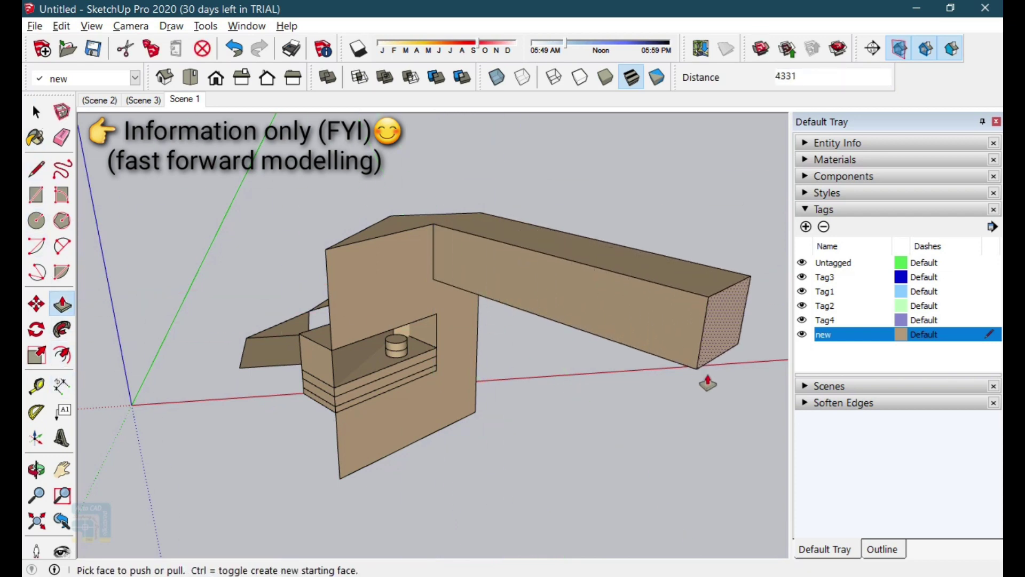
left_click(34, 107)
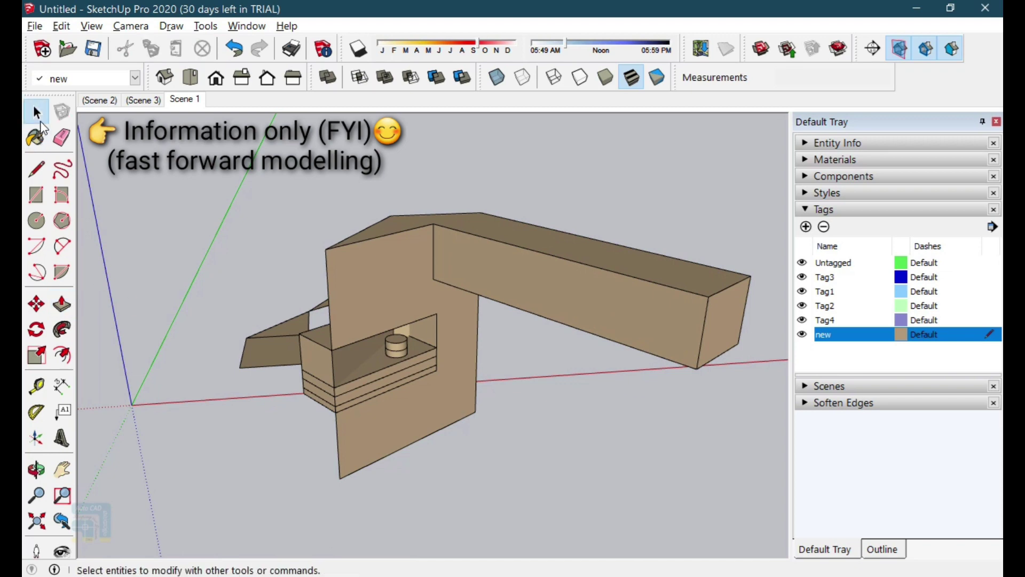
left_click(35, 330)
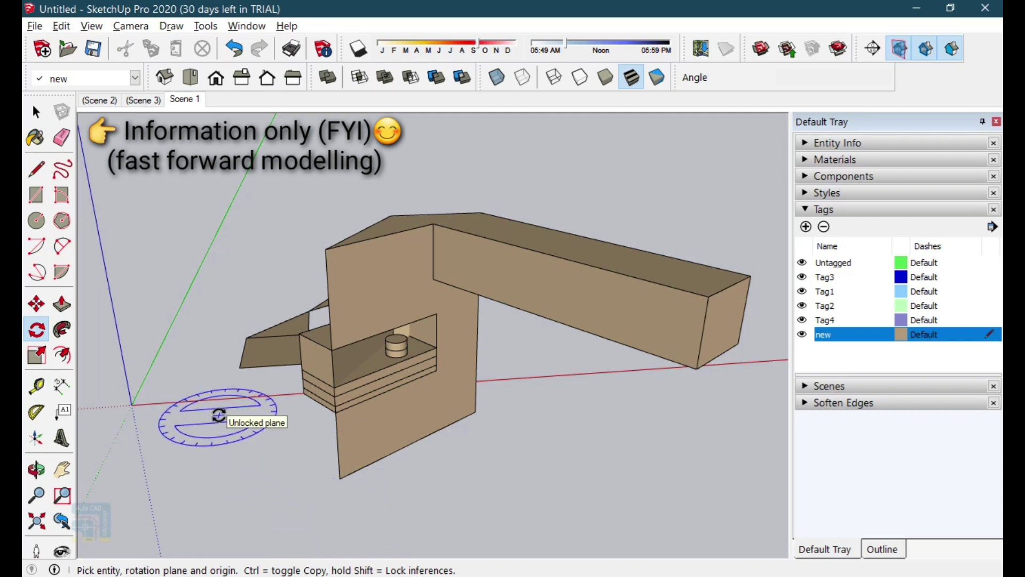
- Try a rotation about the wall's lower edge, then cancel it
scroll(240, 451, "down", 3)
left_click(309, 519)
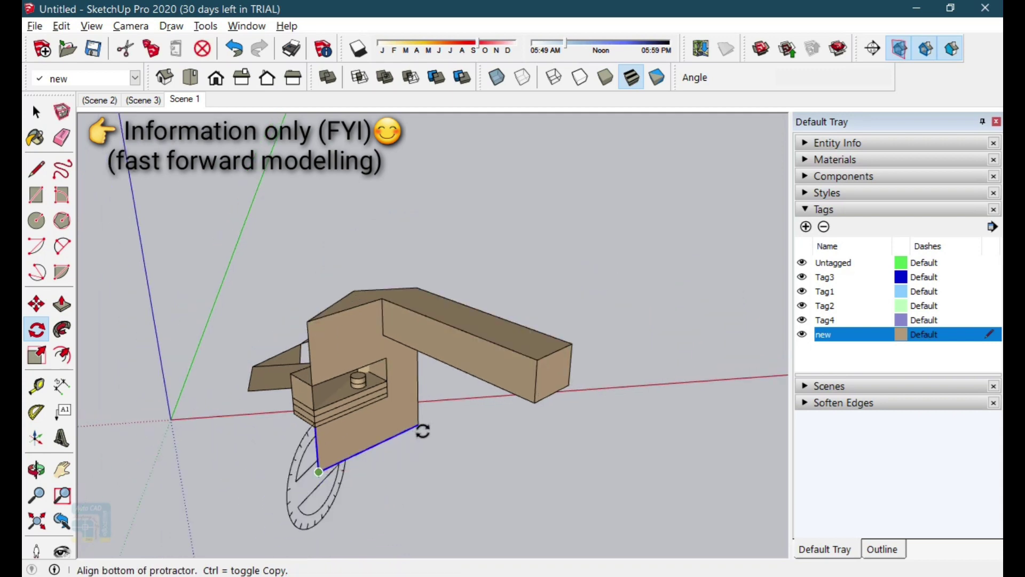
left_click(425, 433)
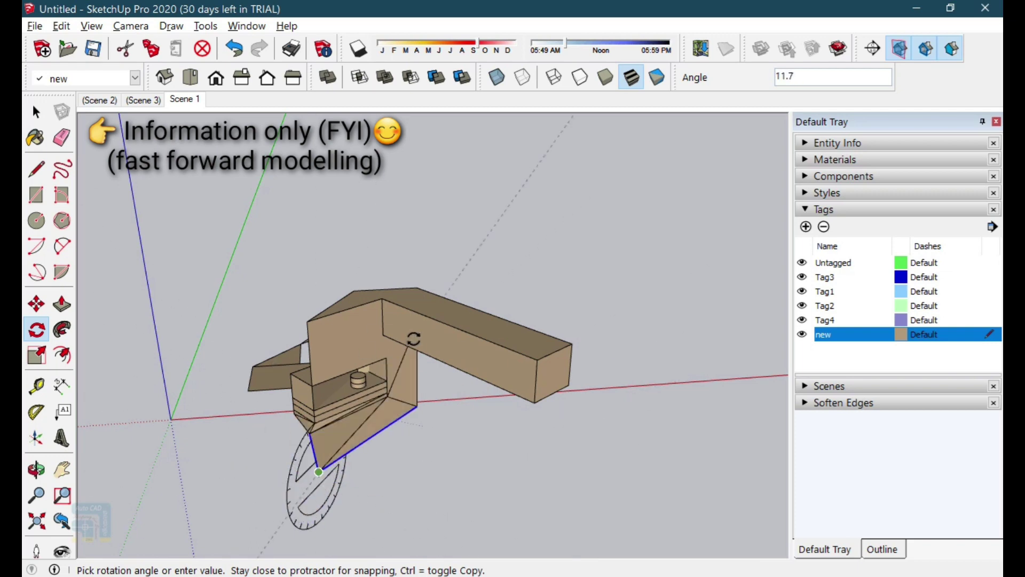
key("space")
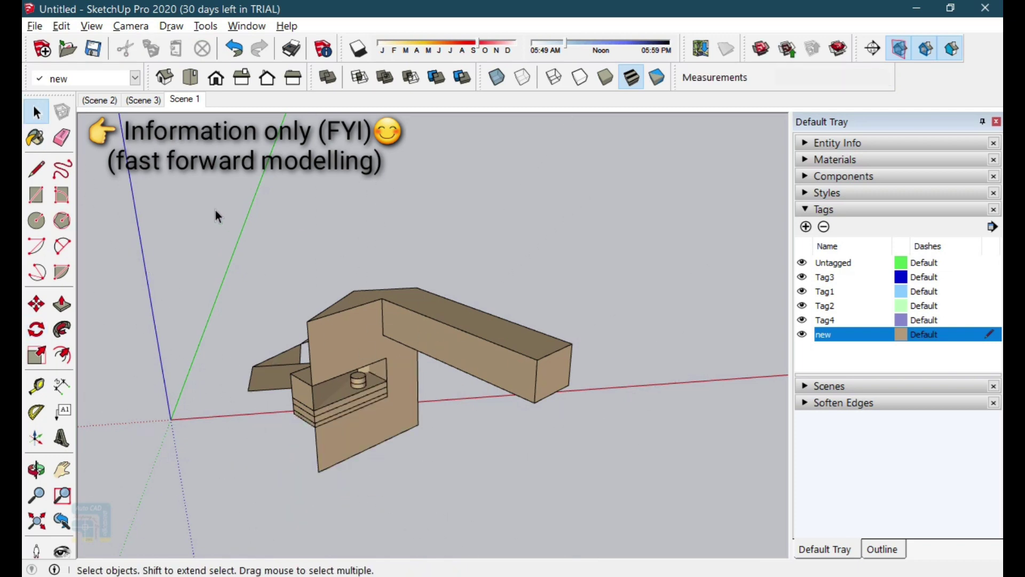
- Window-select the whole L-shaped model and set a Rotate origin and baseline on the ground
middle_click_drag(183, 206, 363, 296)
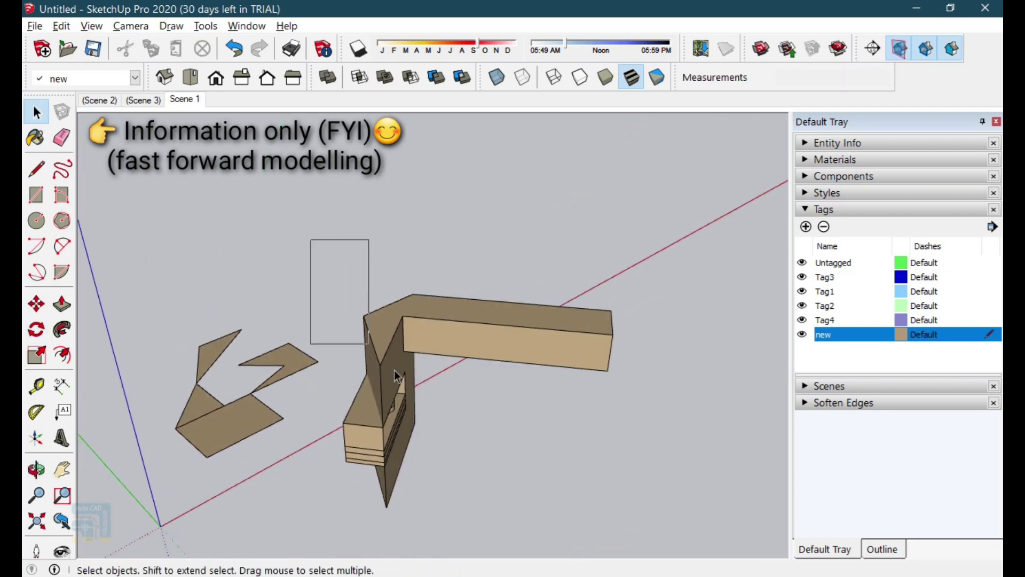
left_click_drag(396, 376, 656, 529)
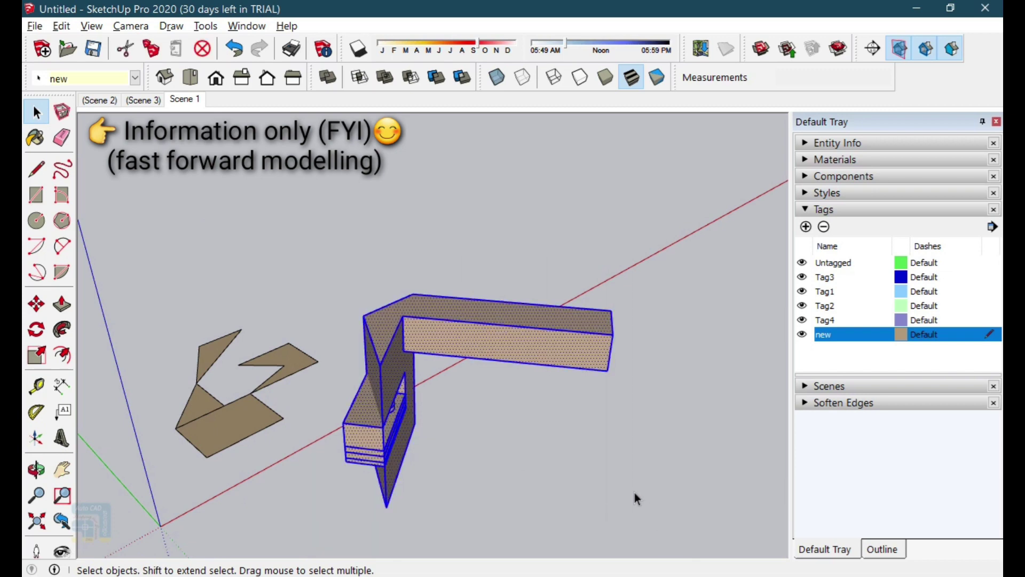
left_click(36, 329)
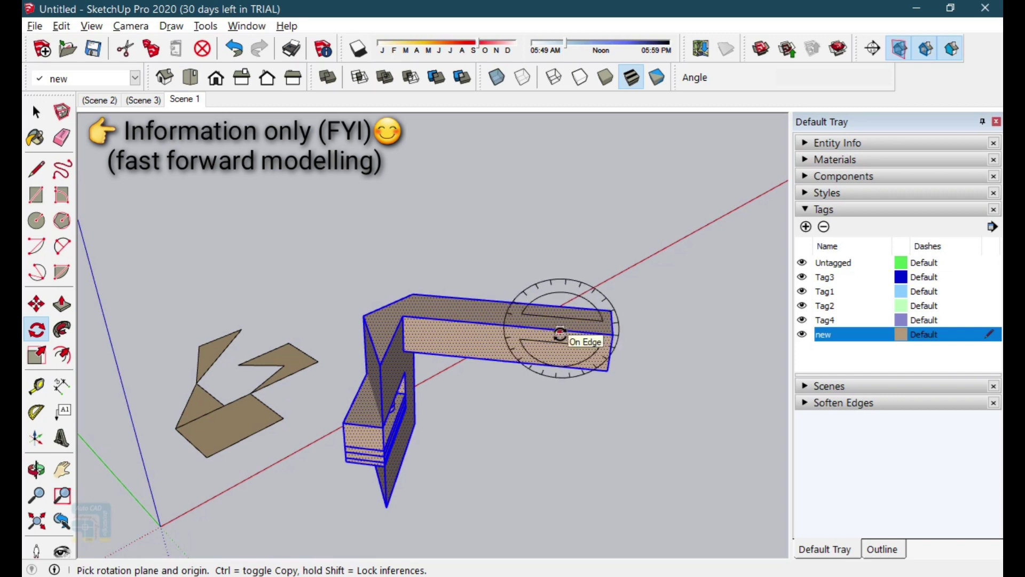
middle_click_drag(559, 334, 366, 222)
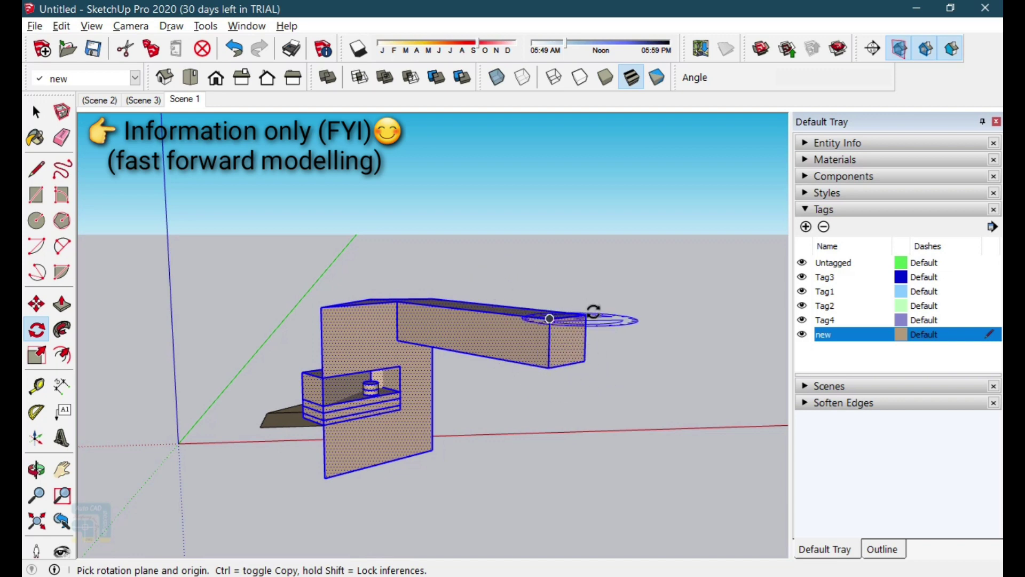
middle_click_drag(544, 384, 498, 470)
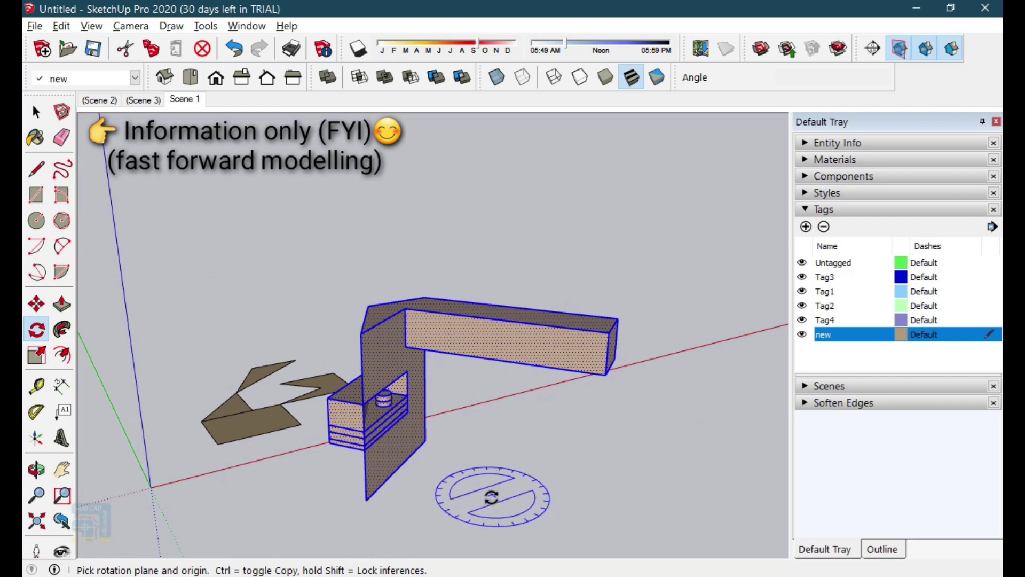
scroll(347, 446, "down", 1)
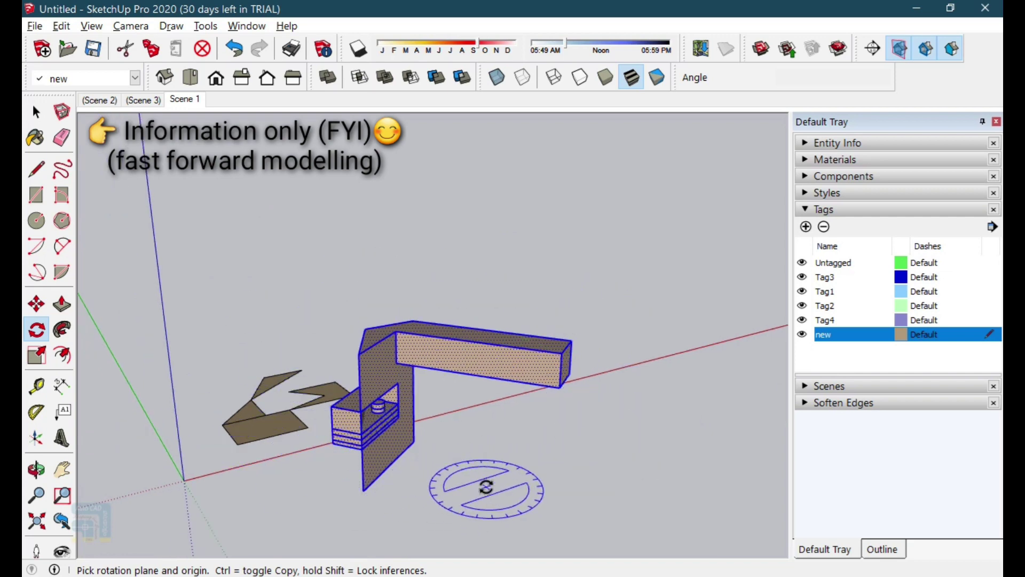
left_click(487, 472)
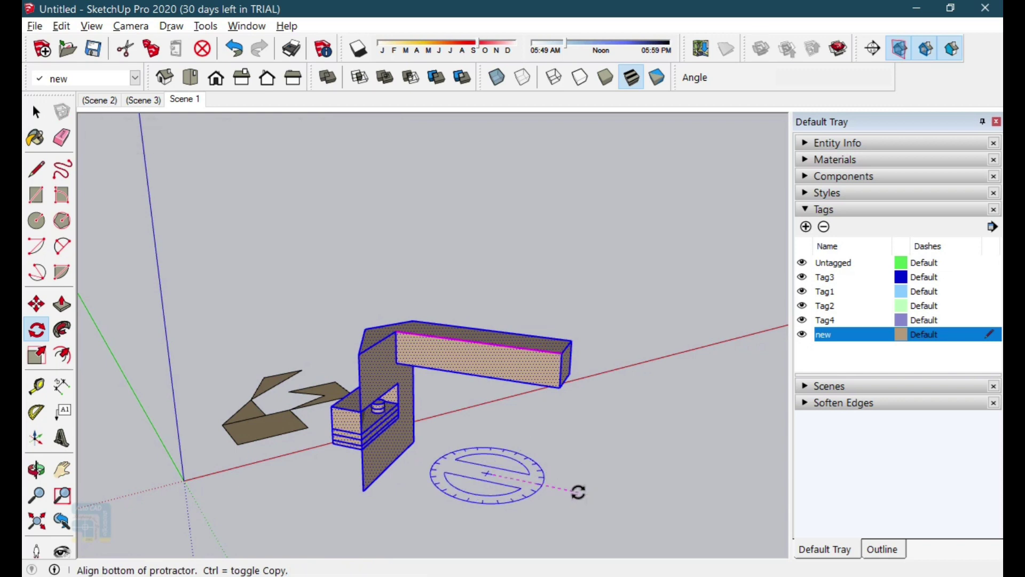
left_click(578, 491)
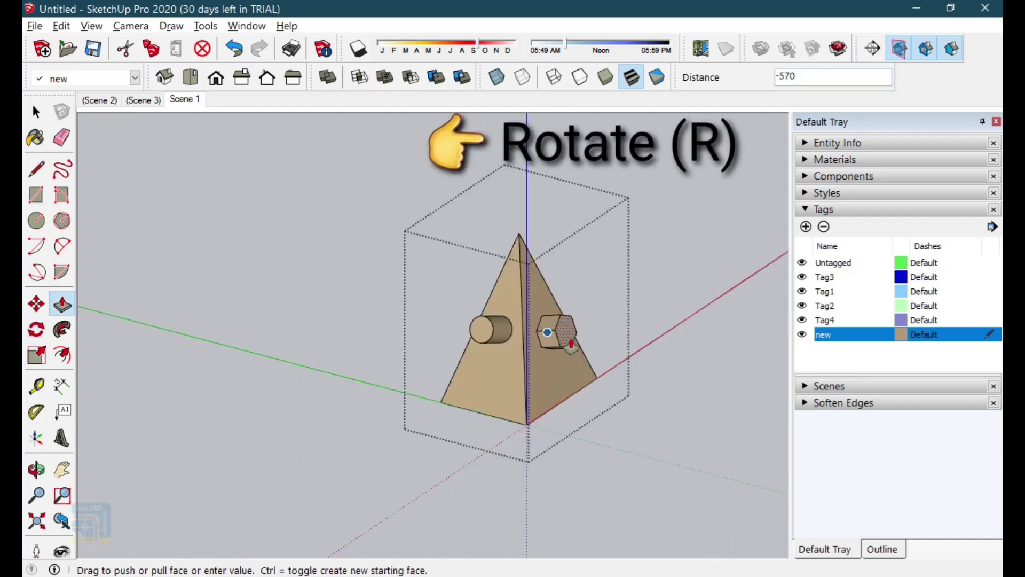
- Push the hexagon flush into the pyramid and exit the group edit
left_click(539, 345)
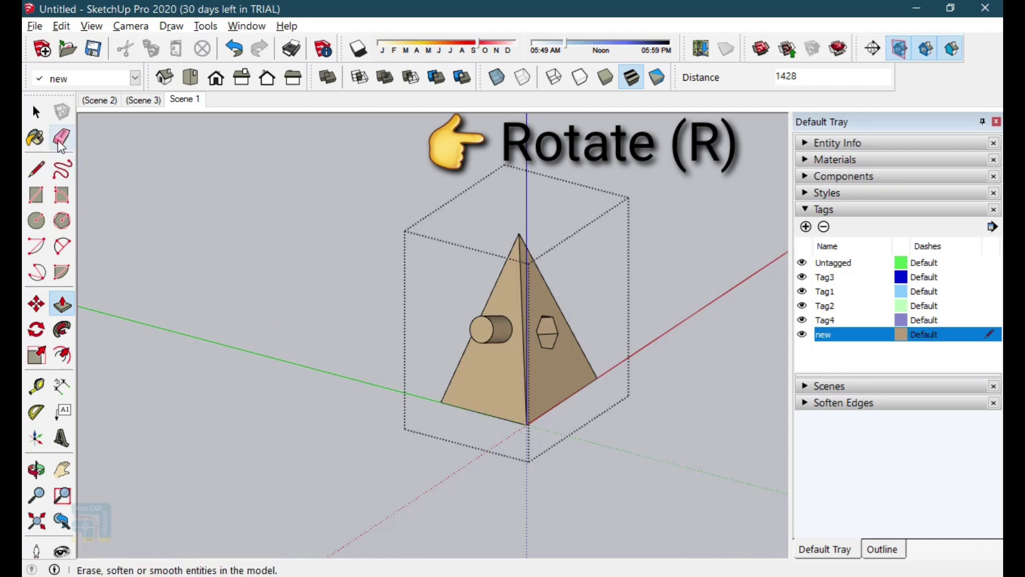
key("space")
left_click(213, 339)
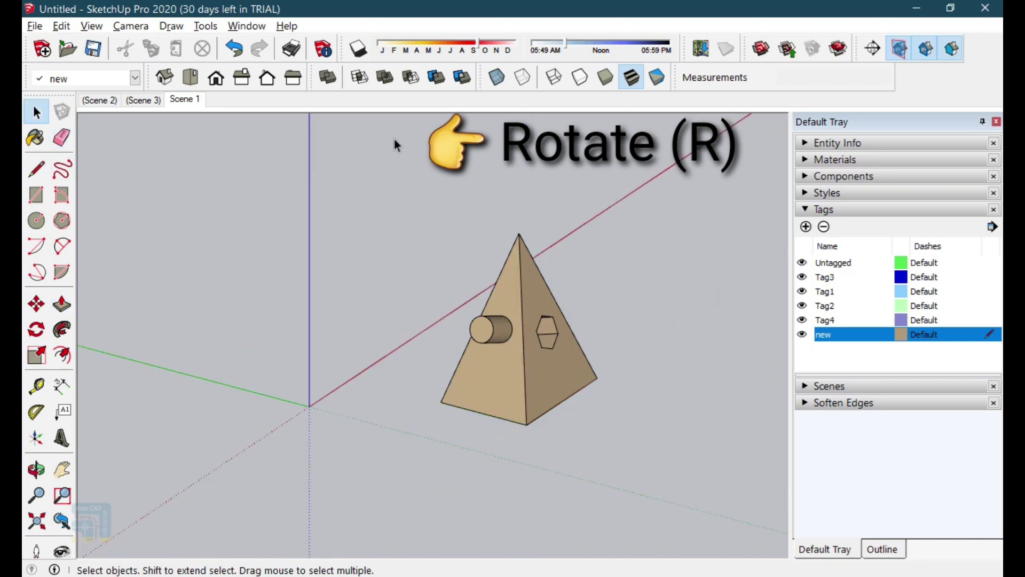
- Select the pyramid group, start a rotation on the ground, cancel it and deselect
left_click(547, 373)
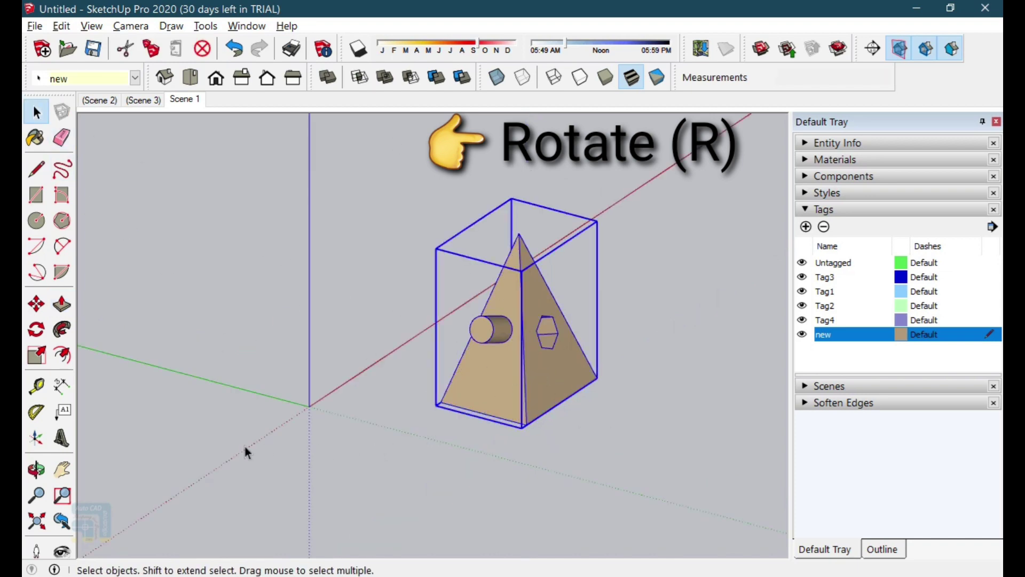
left_click(35, 330)
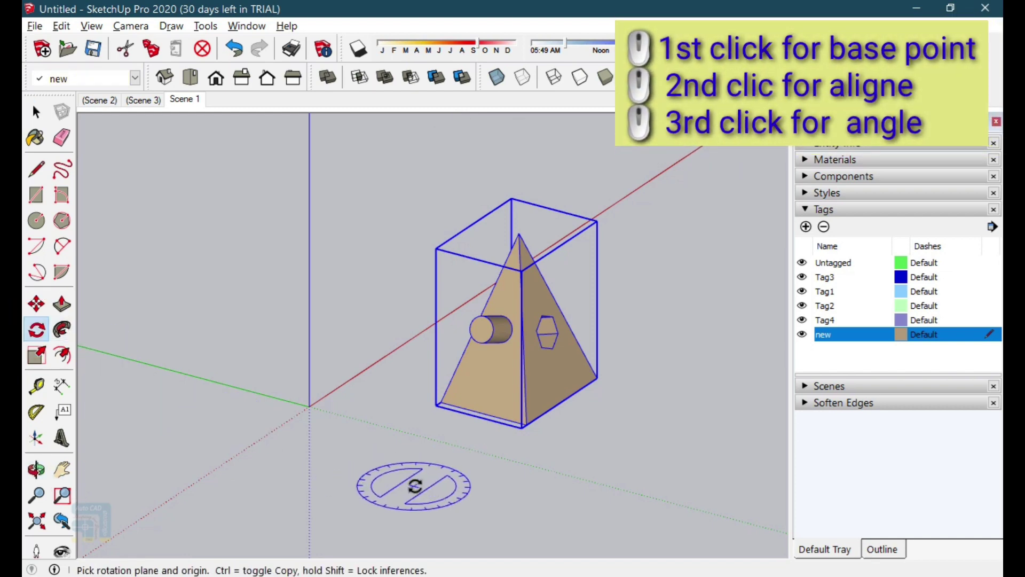
left_click(402, 453)
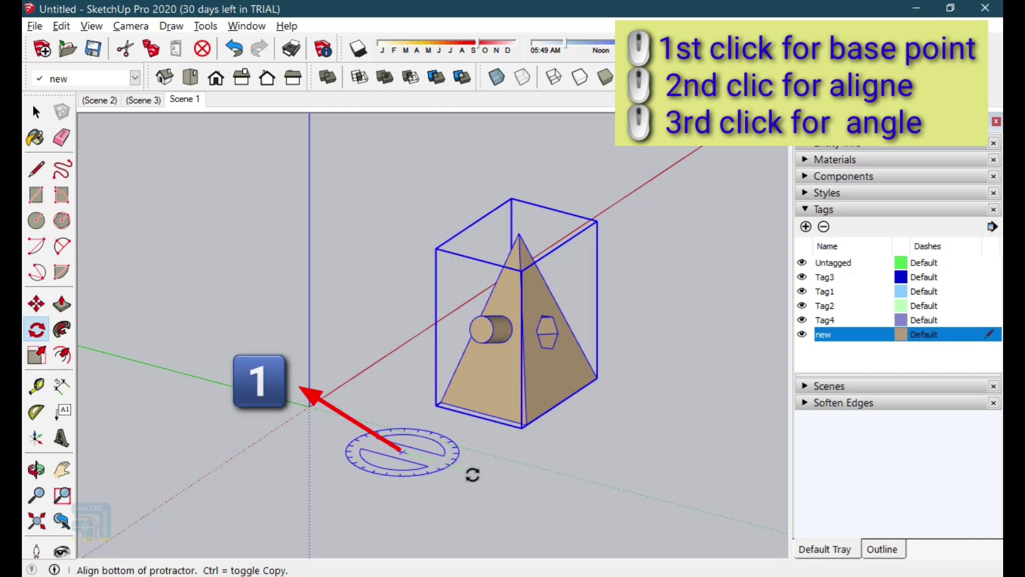
left_click(507, 483)
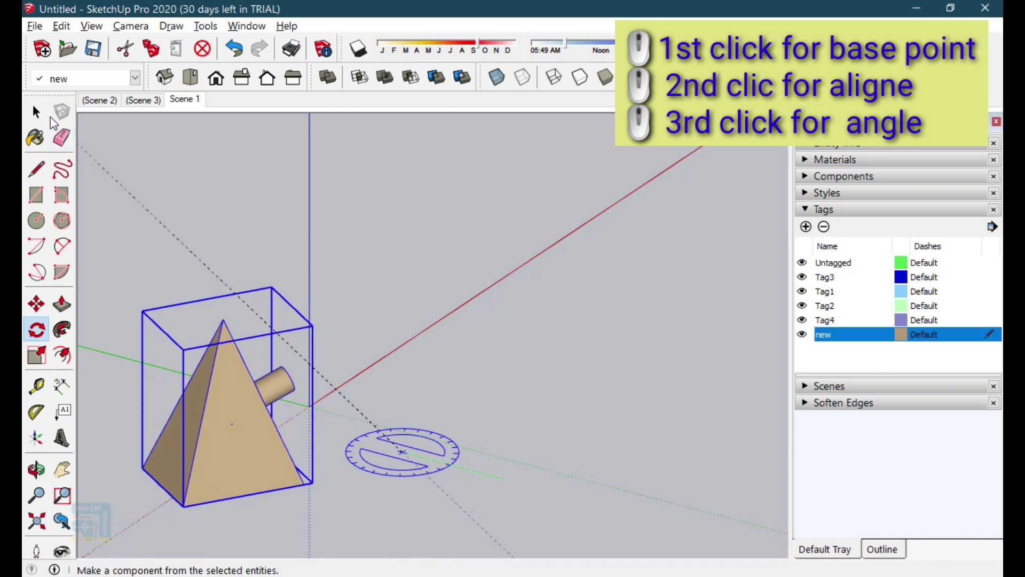
left_click(36, 112)
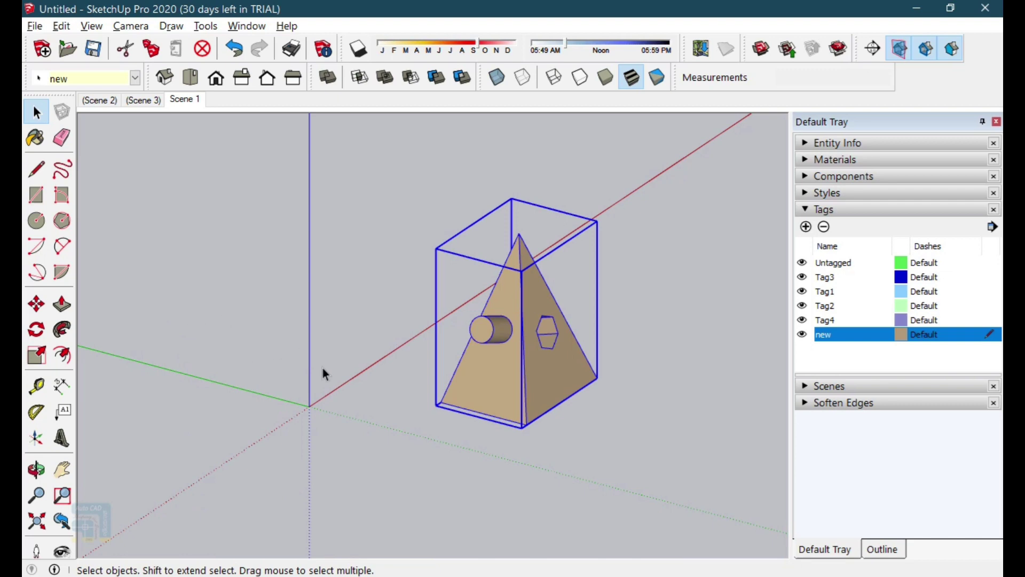
left_click(370, 478)
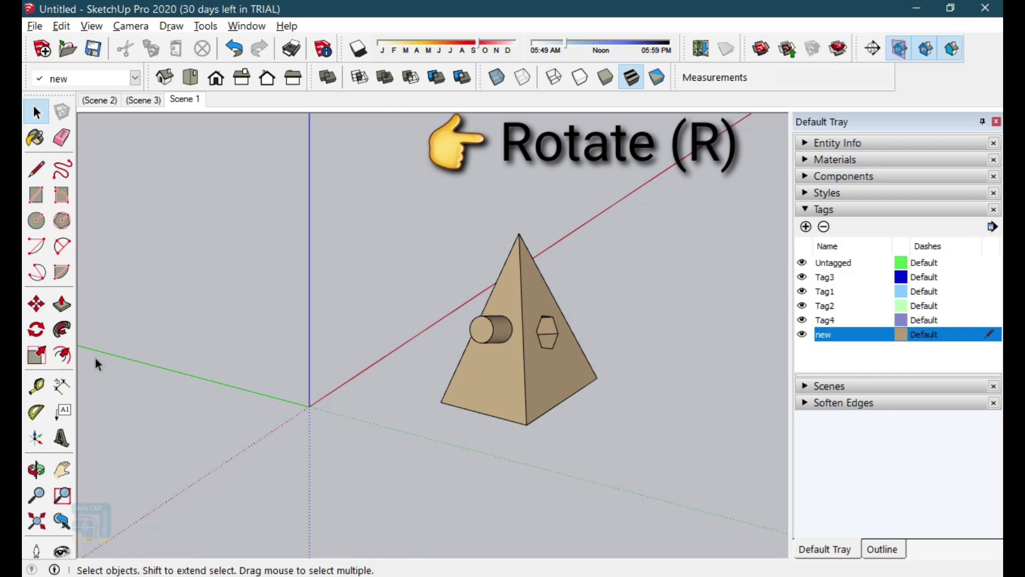
- Rotate the pyramid group about its bottom corner back upright on the ground
left_click(36, 330)
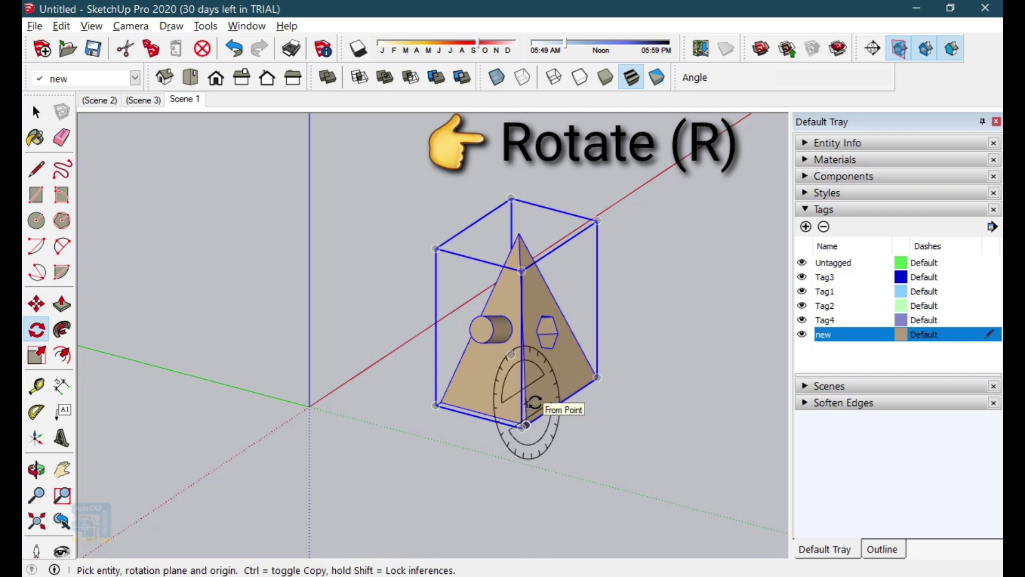
left_click(526, 424)
left_click(664, 338)
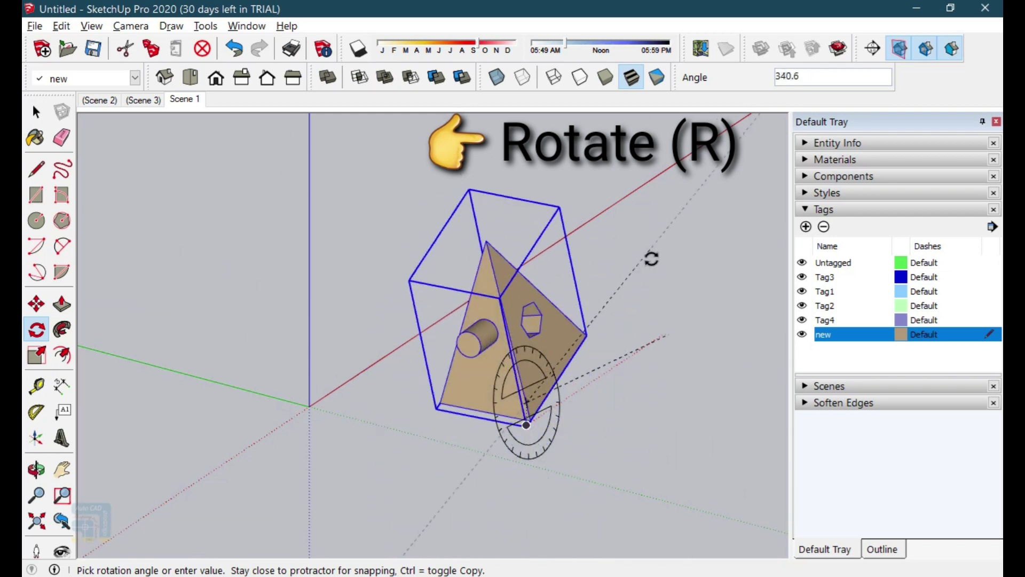
left_click(644, 361)
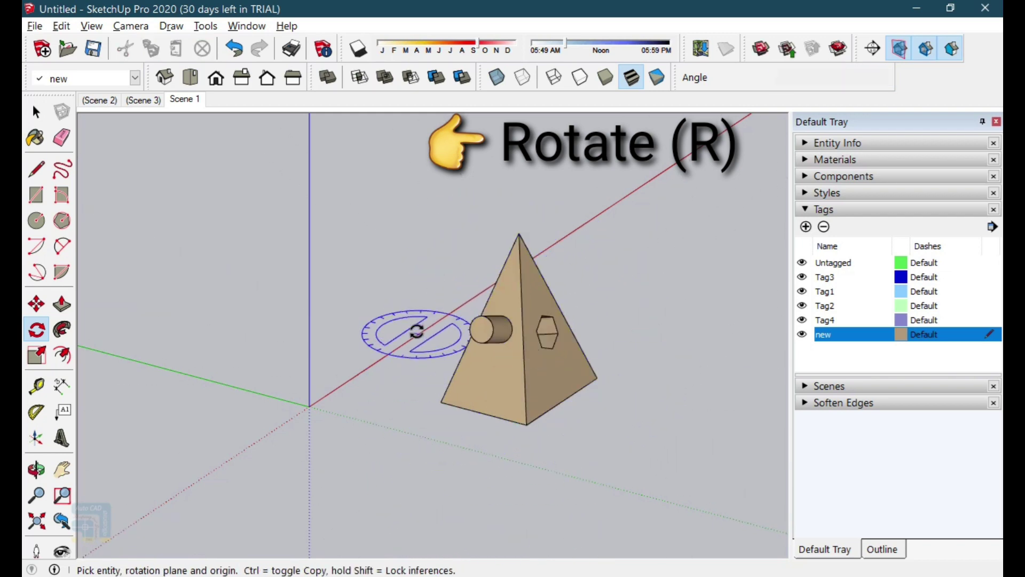
middle_click_drag(412, 327, 529, 421)
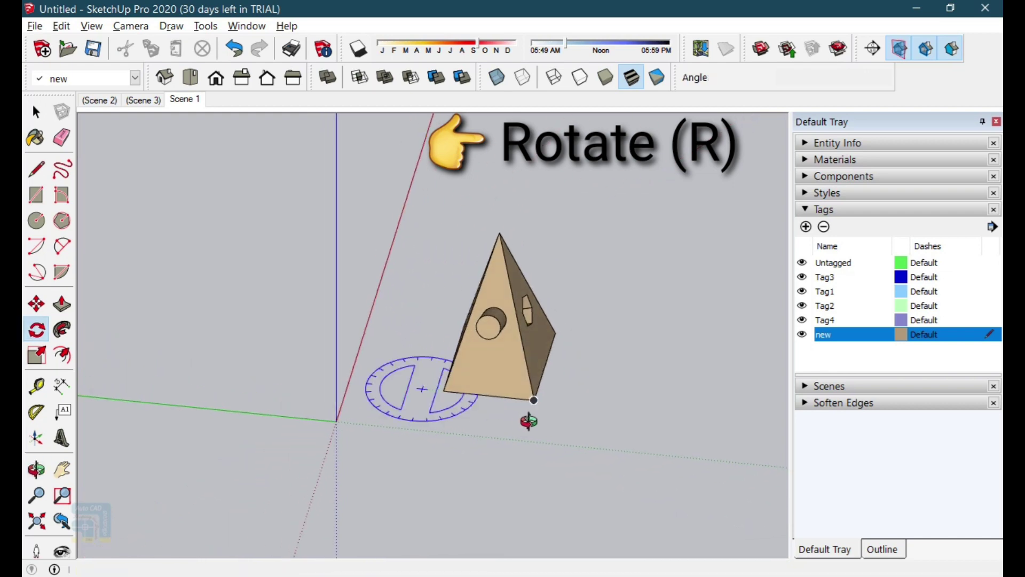
left_click(36, 113)
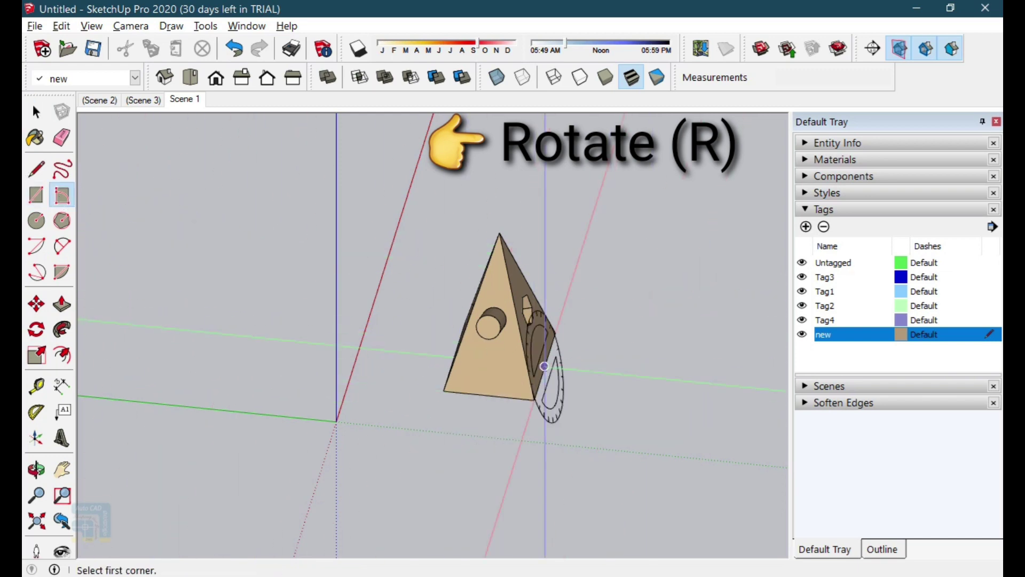
- Draw a small rectangle beside the pyramid and push/pull it up into a short box
left_click(34, 199)
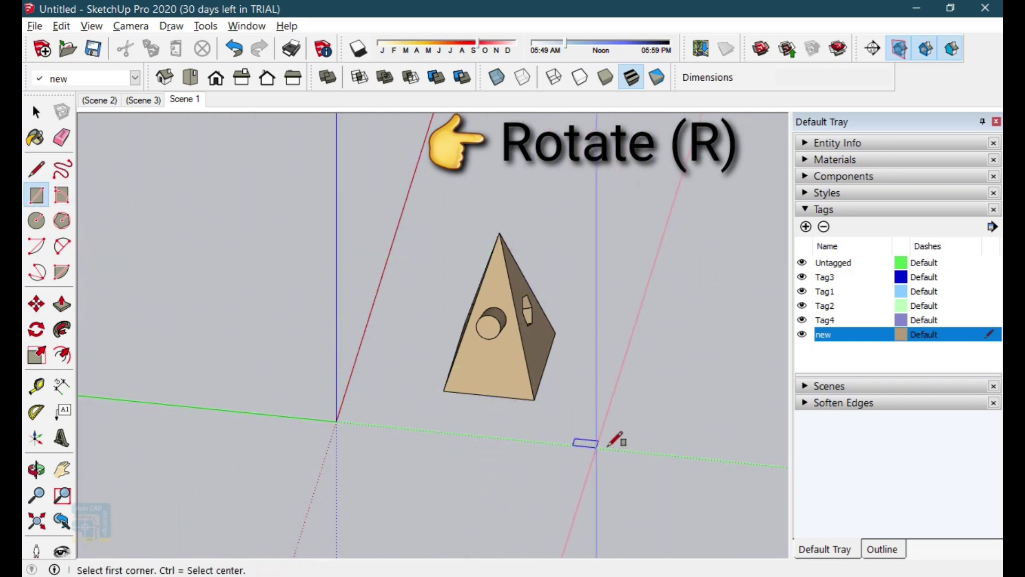
left_click(609, 445)
left_click(578, 404)
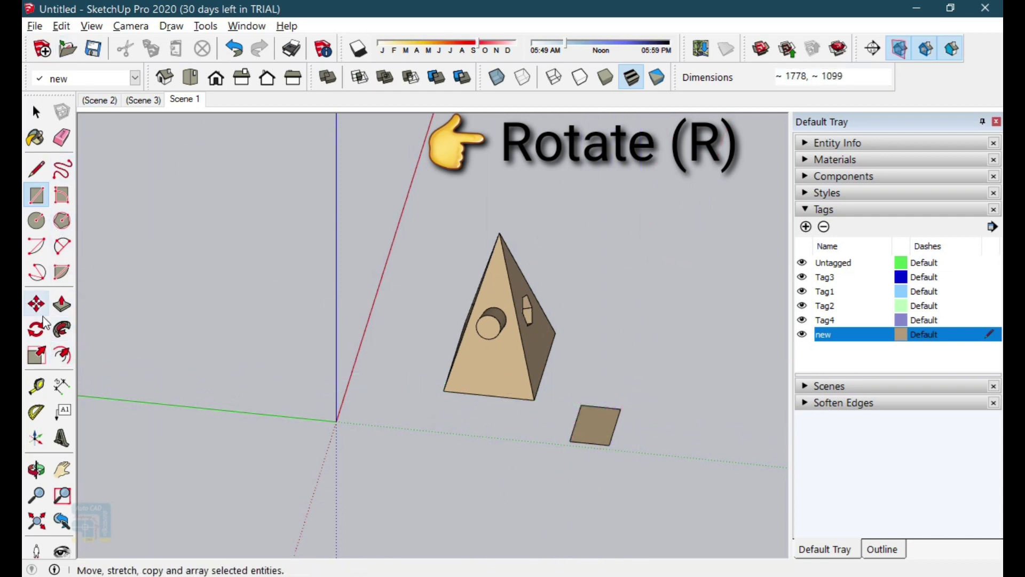
left_click(62, 304)
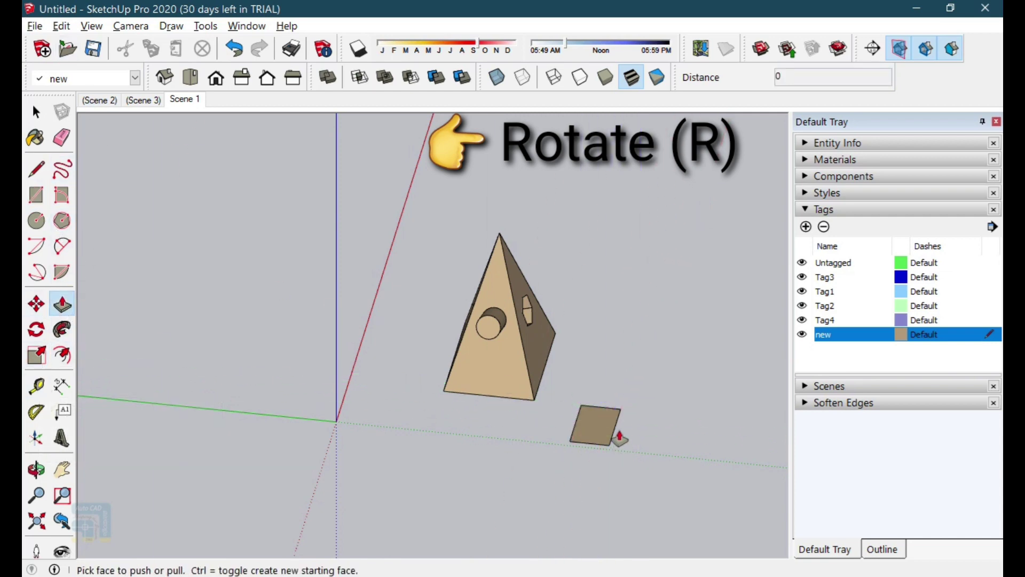
left_click(586, 425)
left_click(597, 408)
- Select all of the box's geometry and make it a group
key("s")
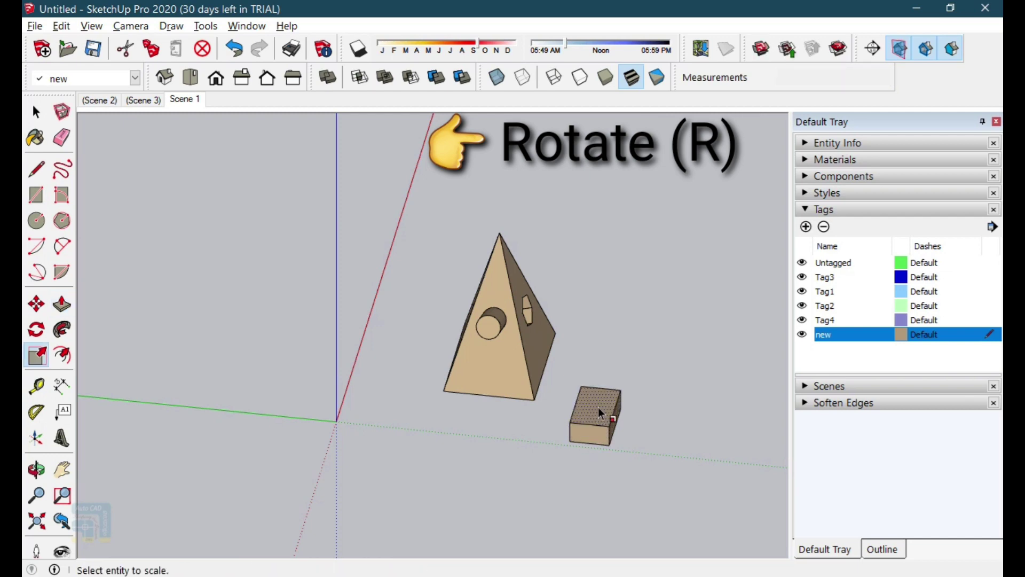
left_click(35, 112)
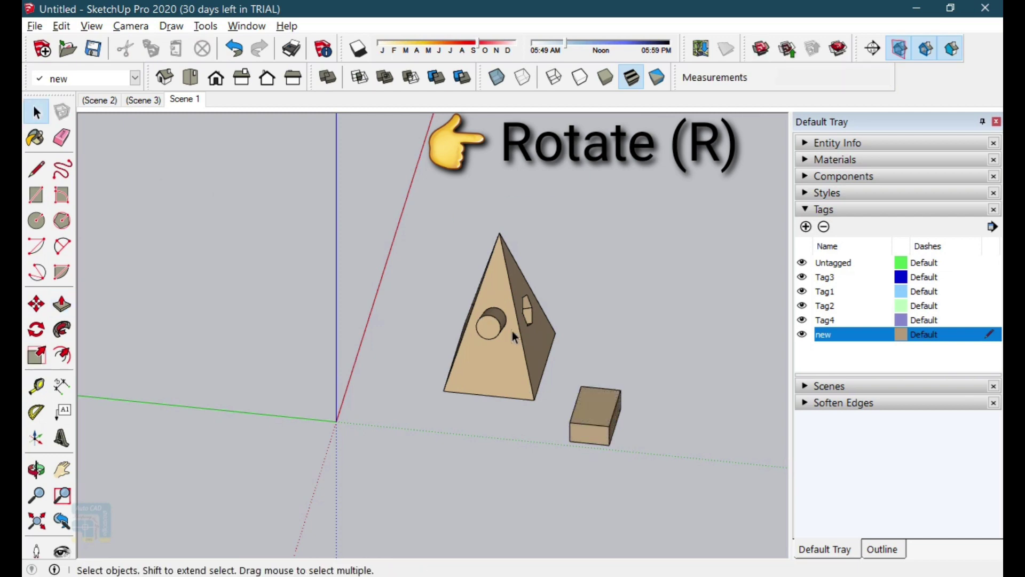
triple_click(597, 426)
right_click(597, 426)
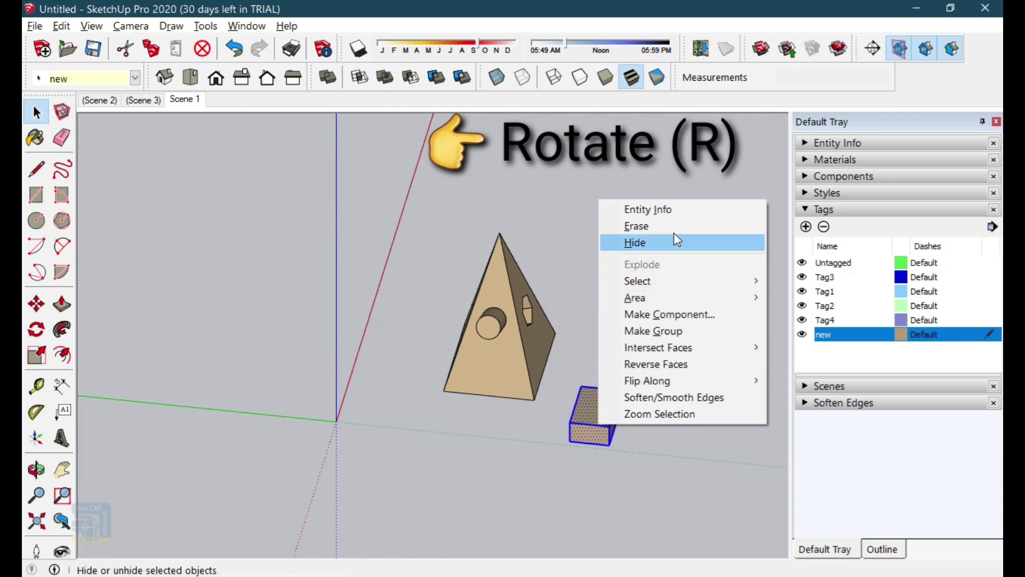
left_click(675, 330)
left_click(629, 249)
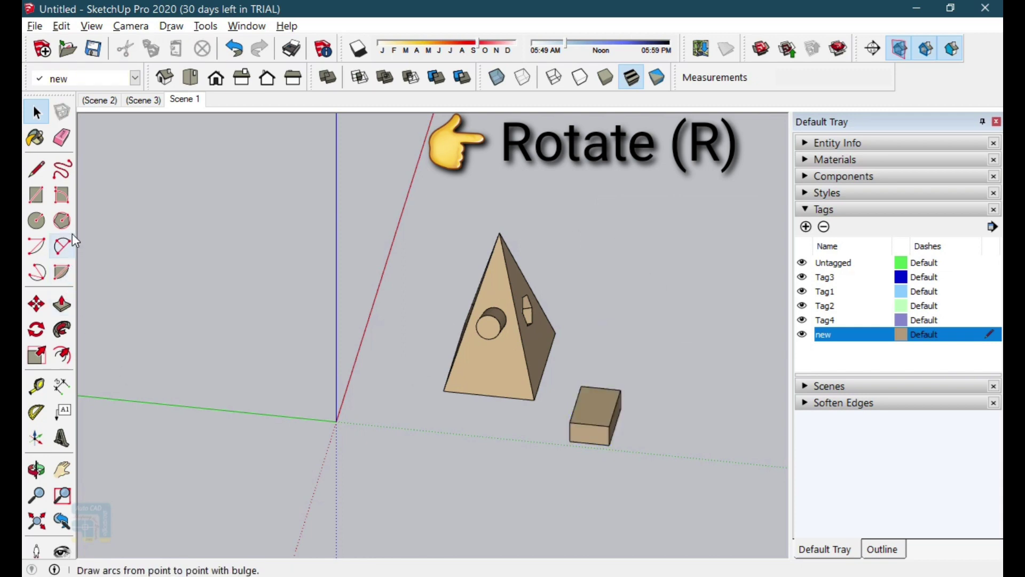
- Start a rotation pivoting on the box's bottom edge, then cancel it
left_click(48, 329)
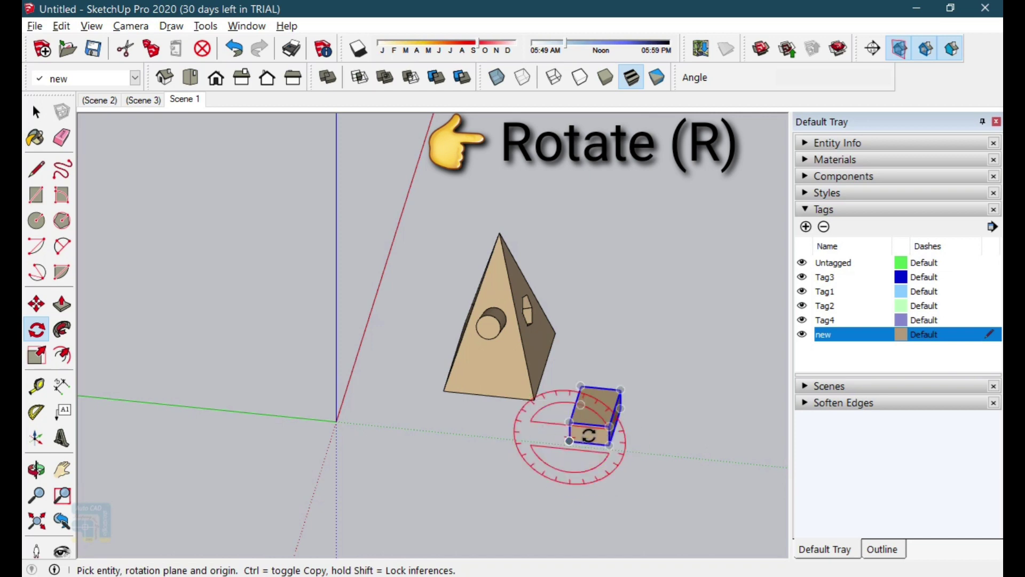
scroll(591, 435, "up", 5)
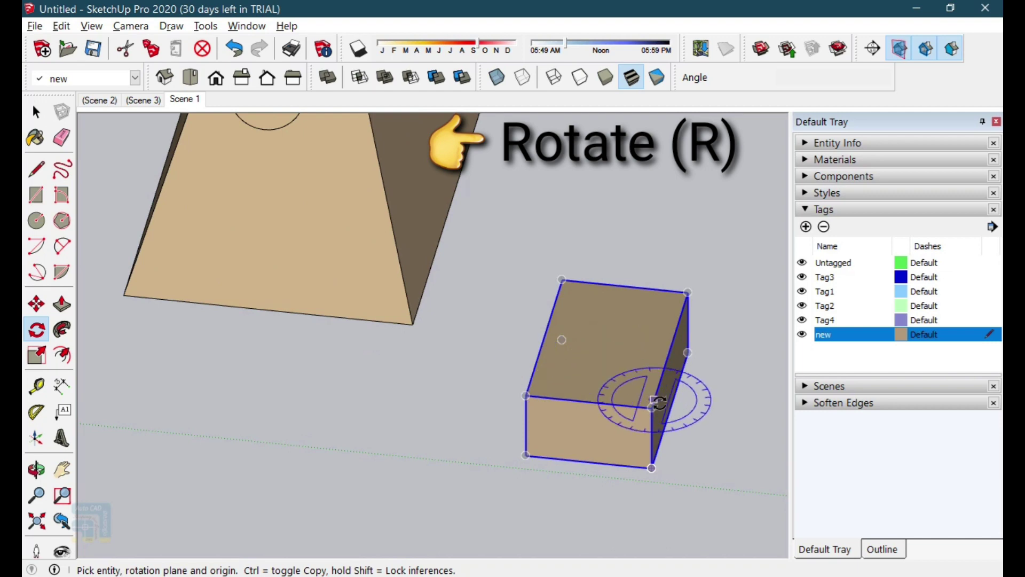
middle_click_drag(652, 400, 546, 404)
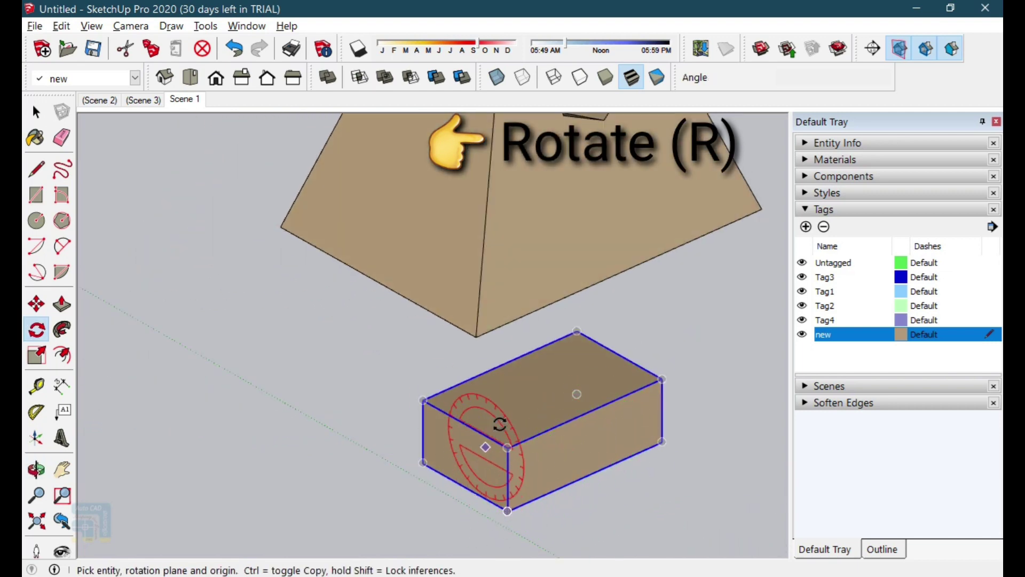
middle_click_drag(632, 494, 887, 460)
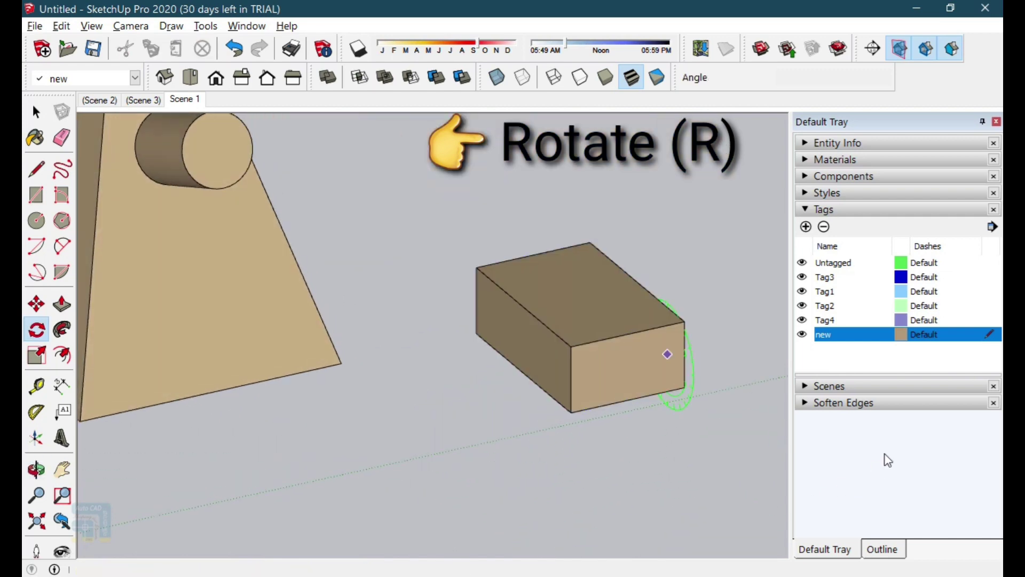
middle_click_drag(737, 453, 584, 402)
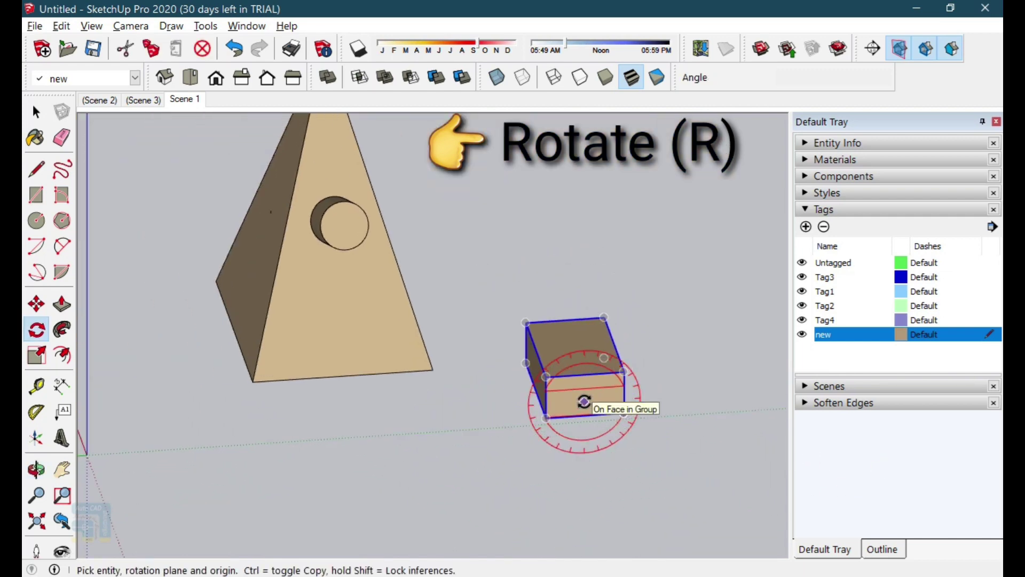
left_click(585, 415)
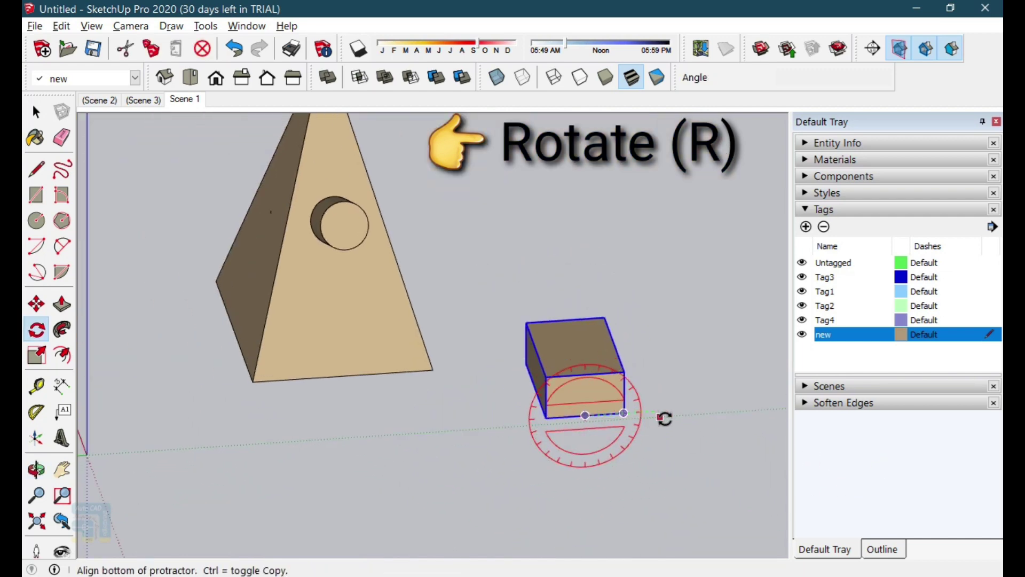
left_click(721, 410)
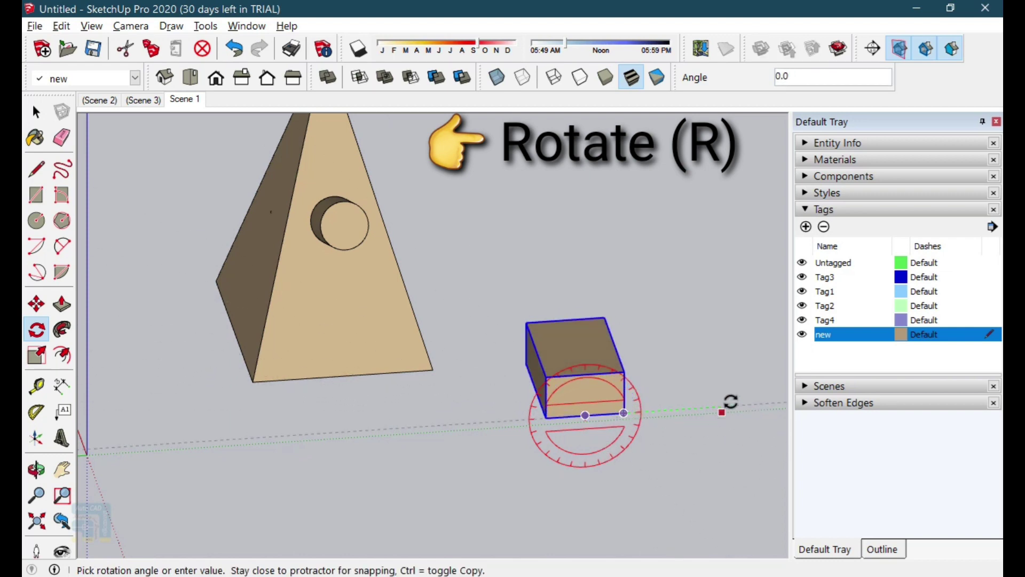
key("Escape")
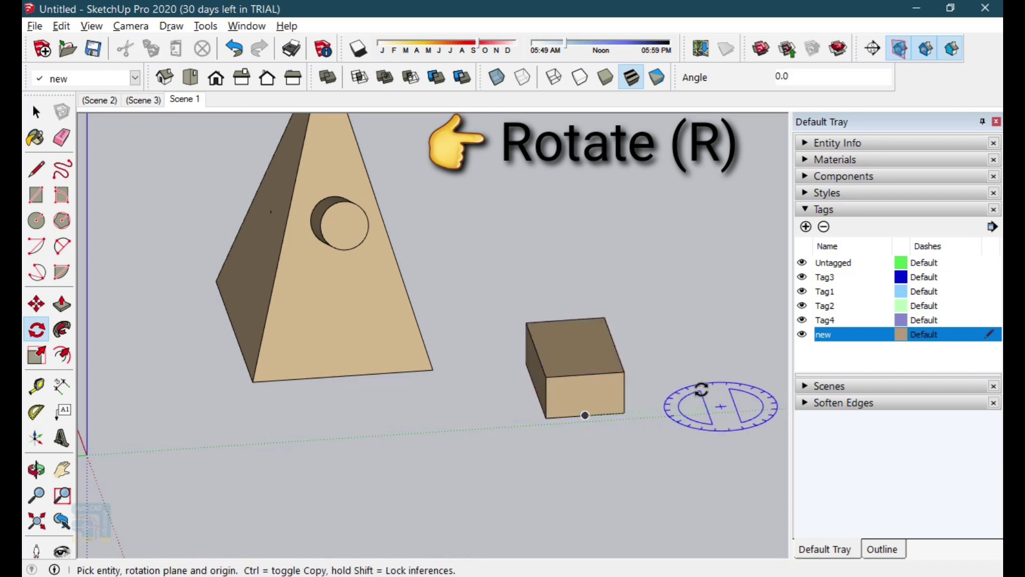
- Select the pyramid group and rotate it 90° about the box's bottom edge
left_click(37, 112)
left_click(336, 169)
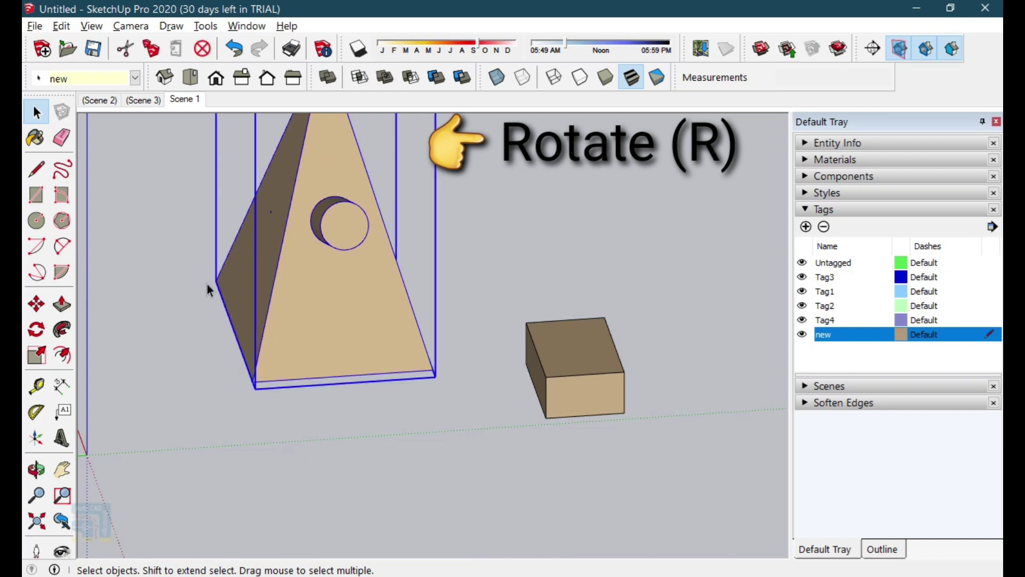
left_click(36, 330)
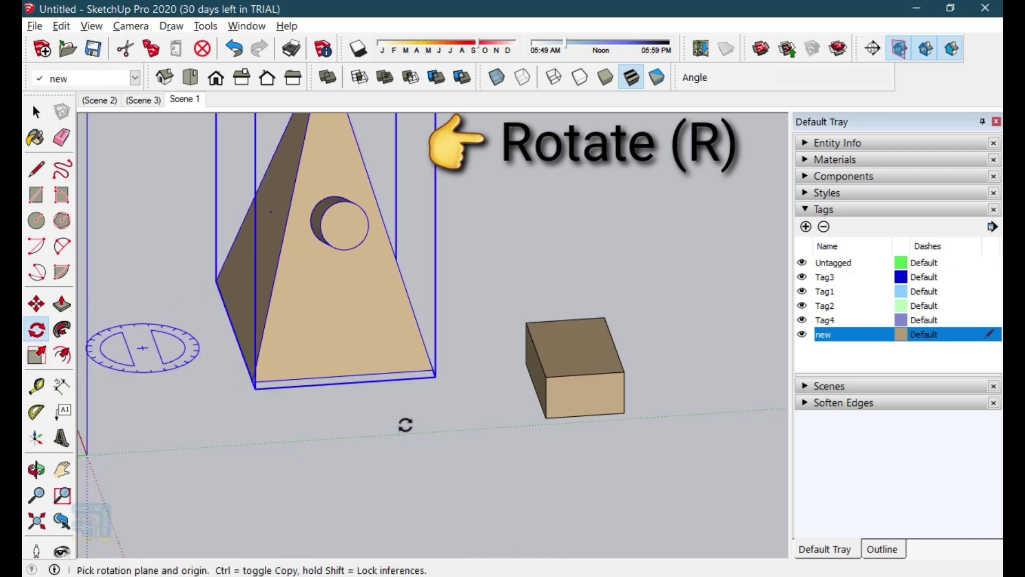
left_click(557, 416)
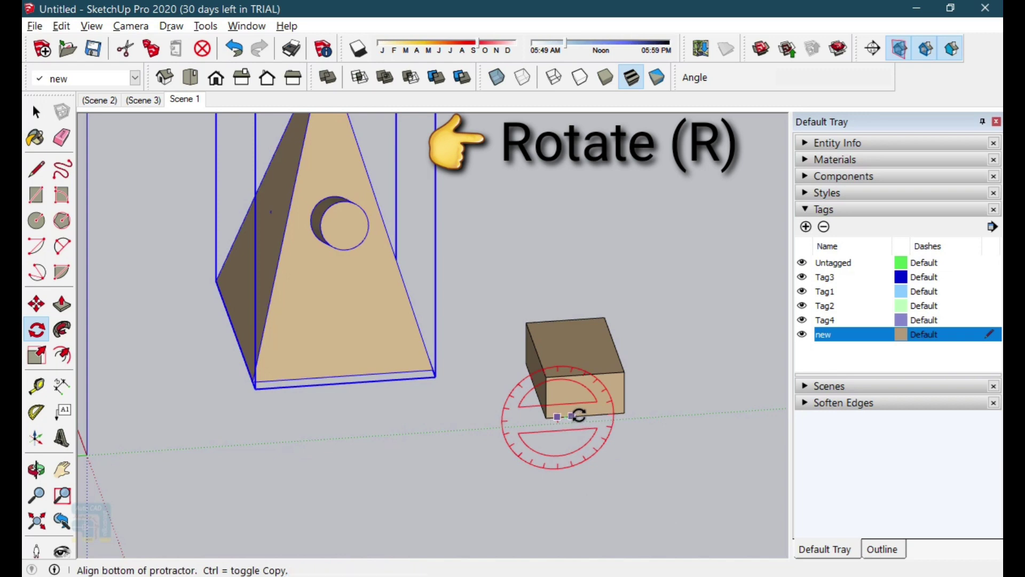
left_click(689, 415)
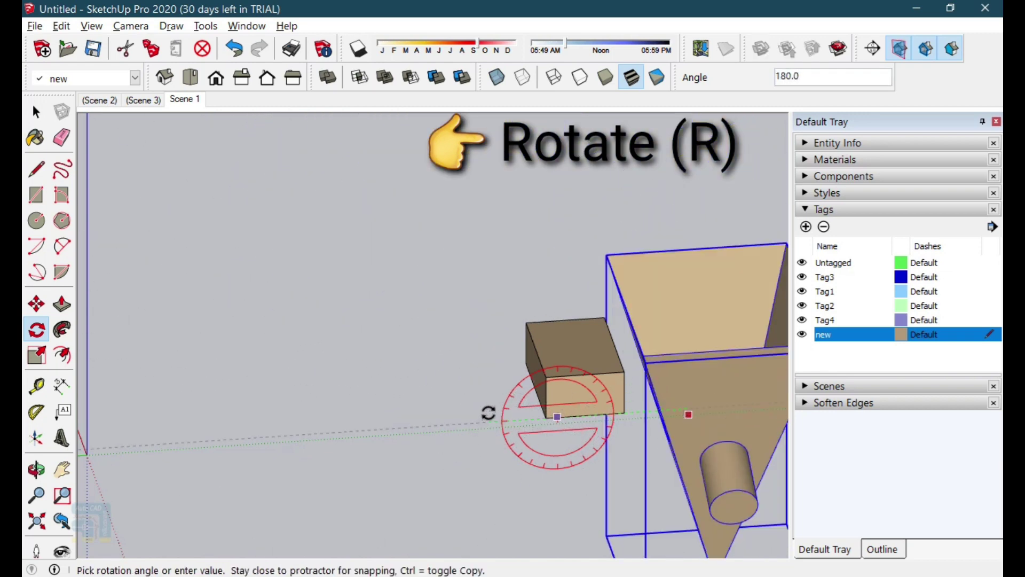
scroll(475, 422, "down", 3)
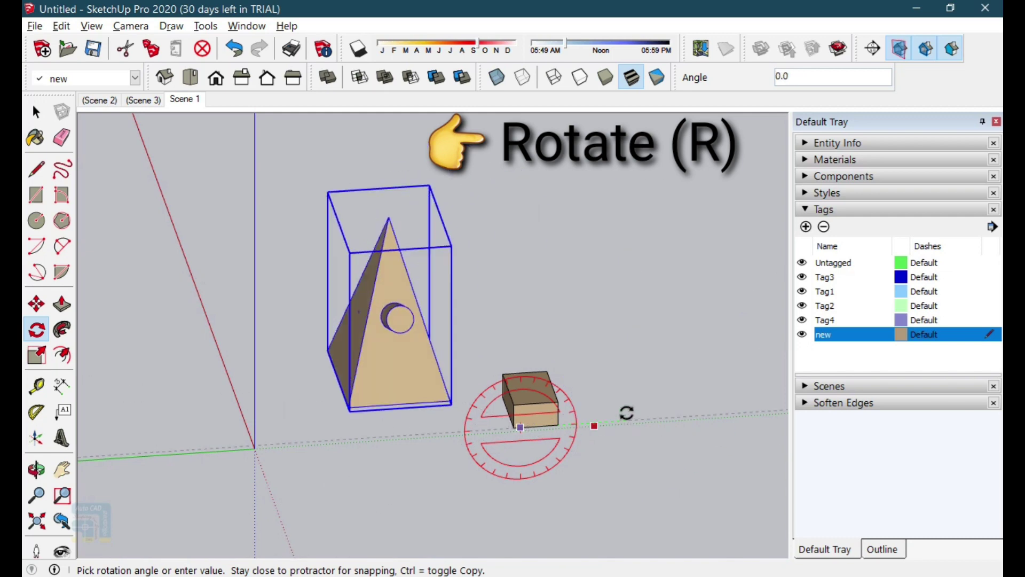
left_click(522, 497)
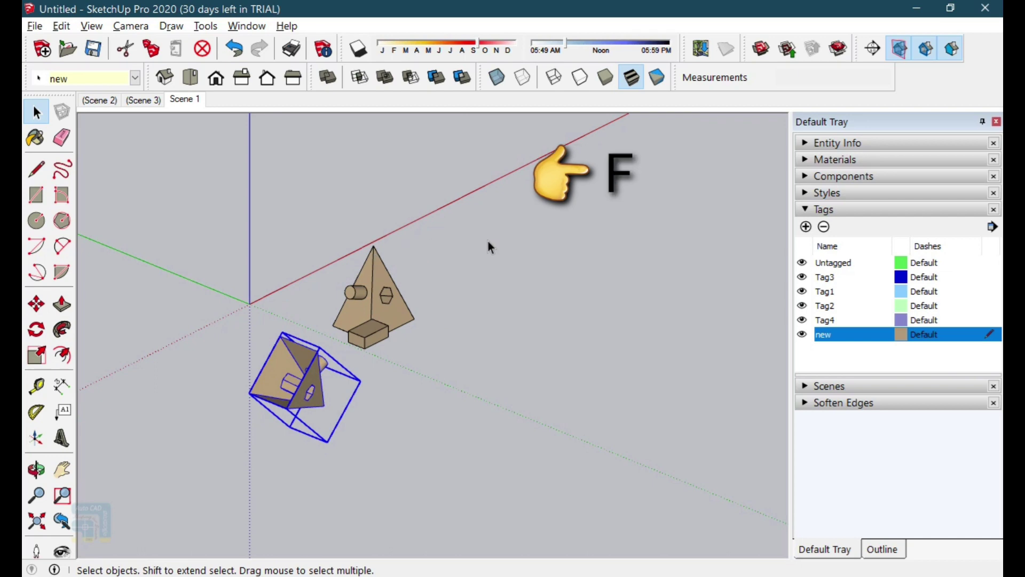
left_click(535, 272)
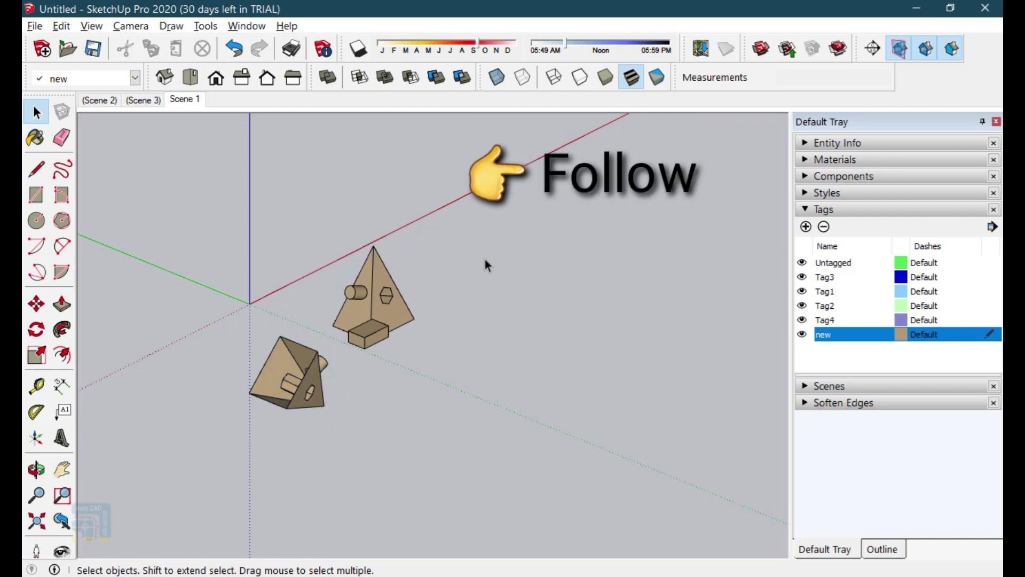
- Draw a three-edge zig-zag line on the ground beside the pyramids
key("p")
key("l")
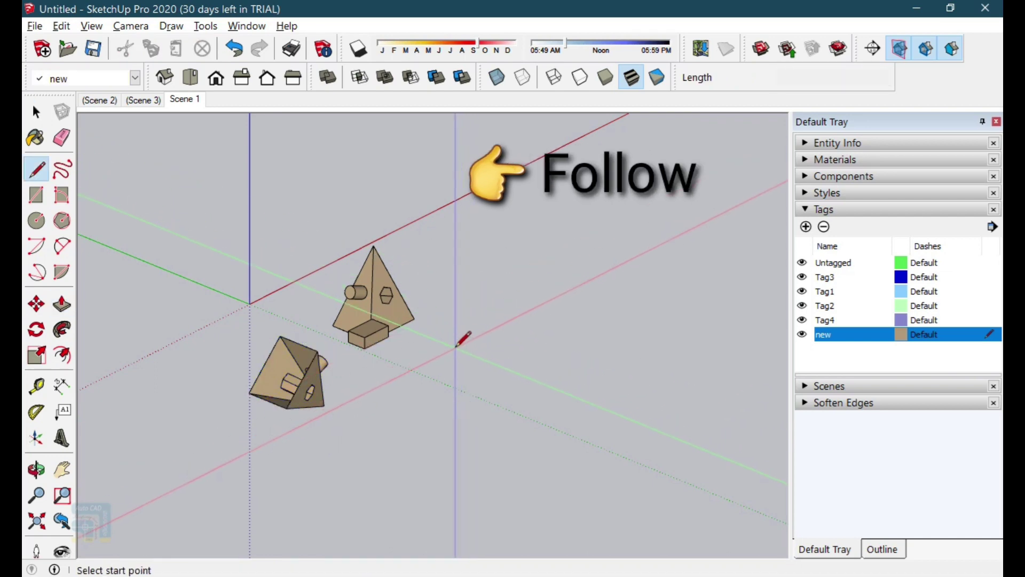
left_click(455, 347)
left_click(564, 292)
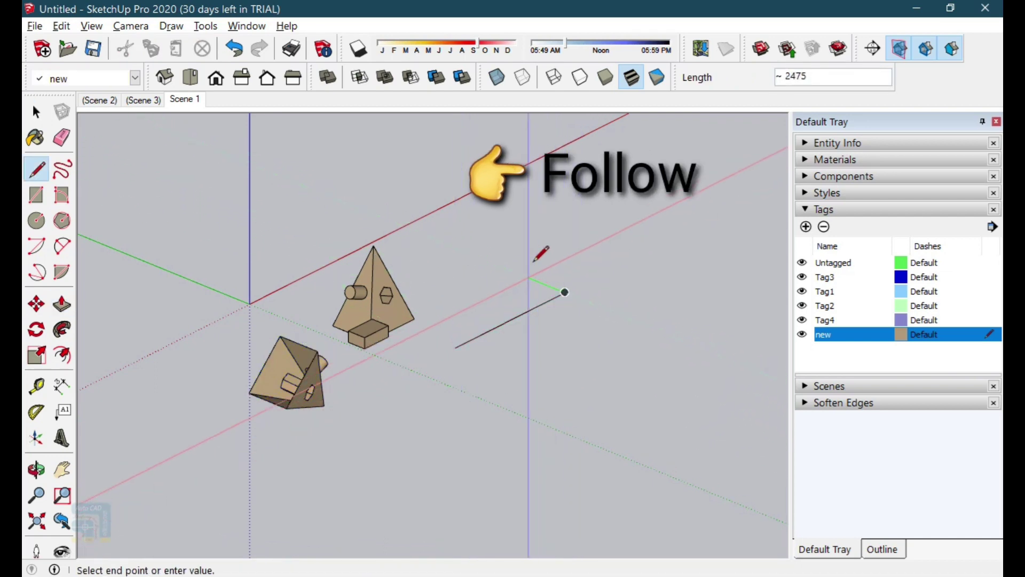
left_click(522, 275)
left_click(606, 232)
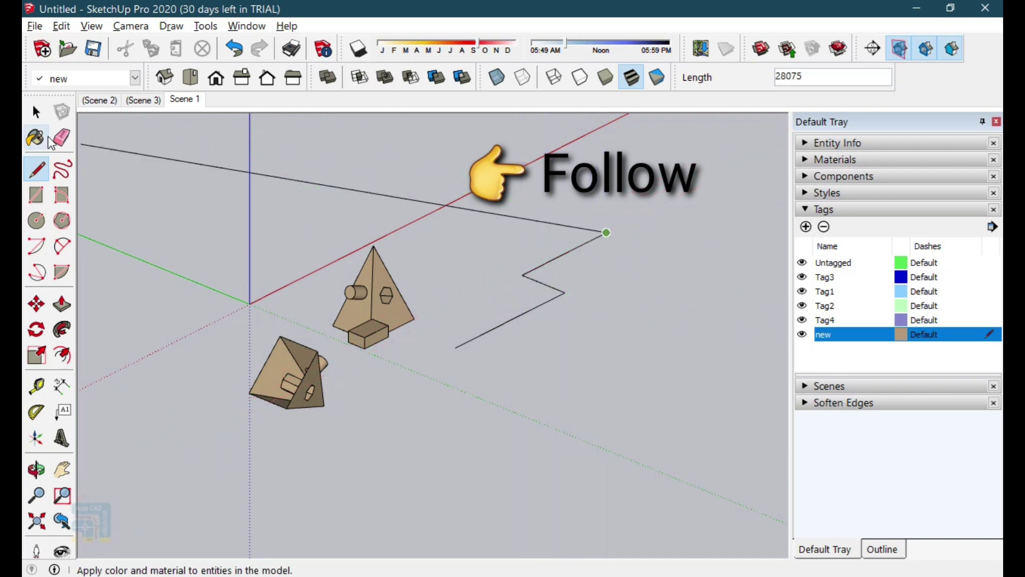
left_click(36, 112)
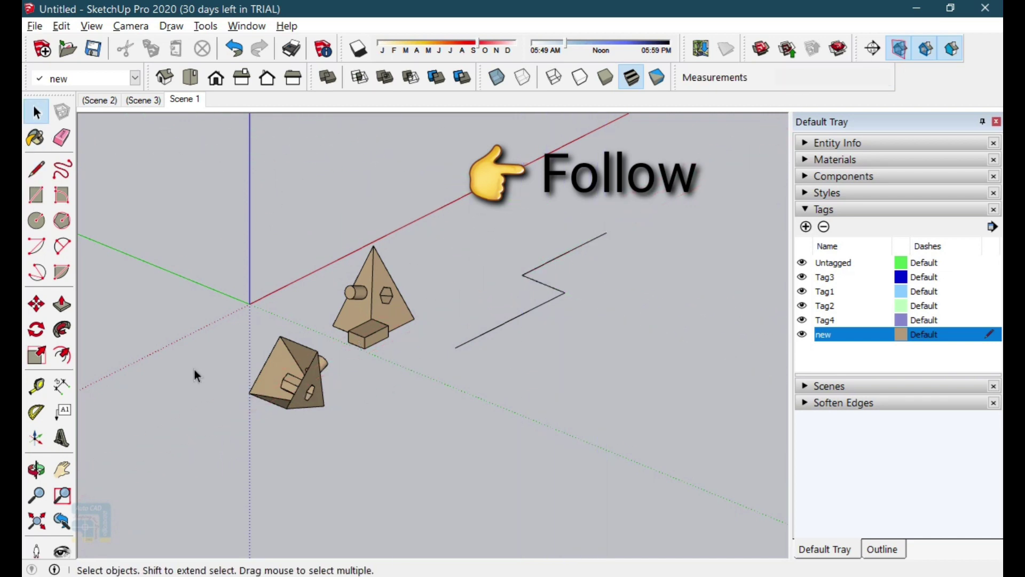
left_click(35, 220)
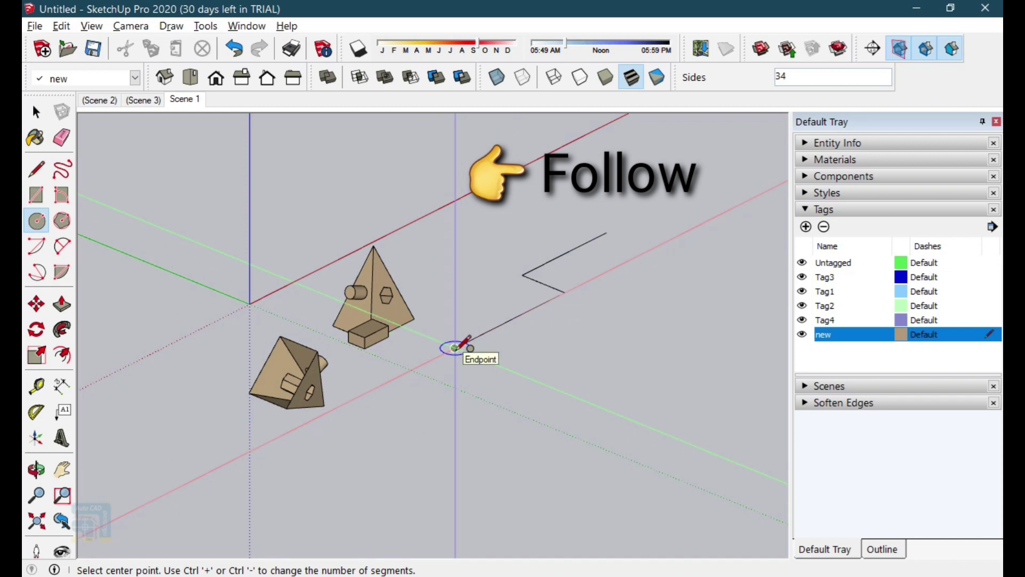
- Draw a small upright circle centred on the zig-zag line's near endpoint
scroll(455, 347, "up", 5)
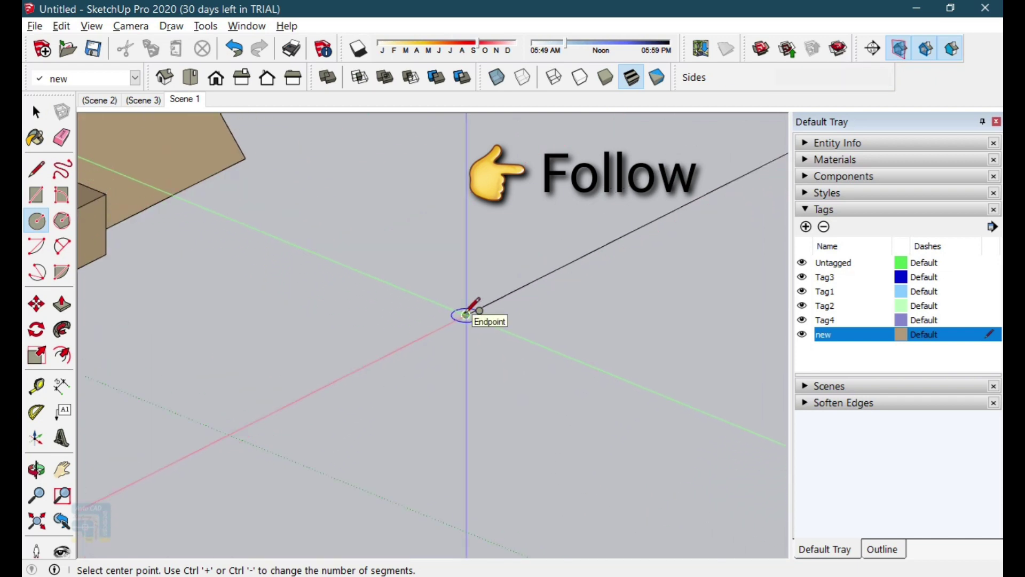
left_click(465, 314)
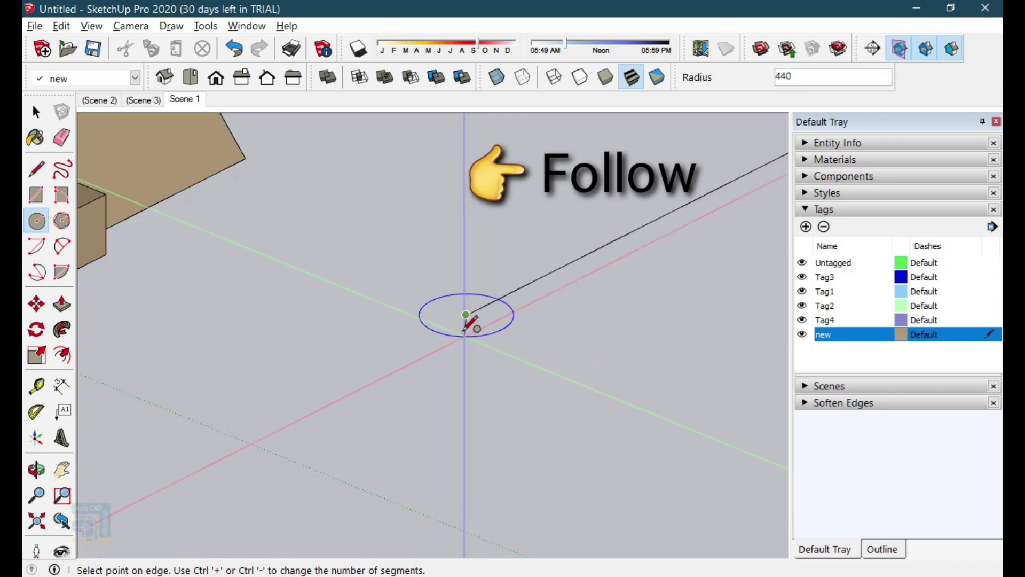
middle_click_drag(407, 265, 575, 444)
left_click(540, 228)
left_click(674, 395)
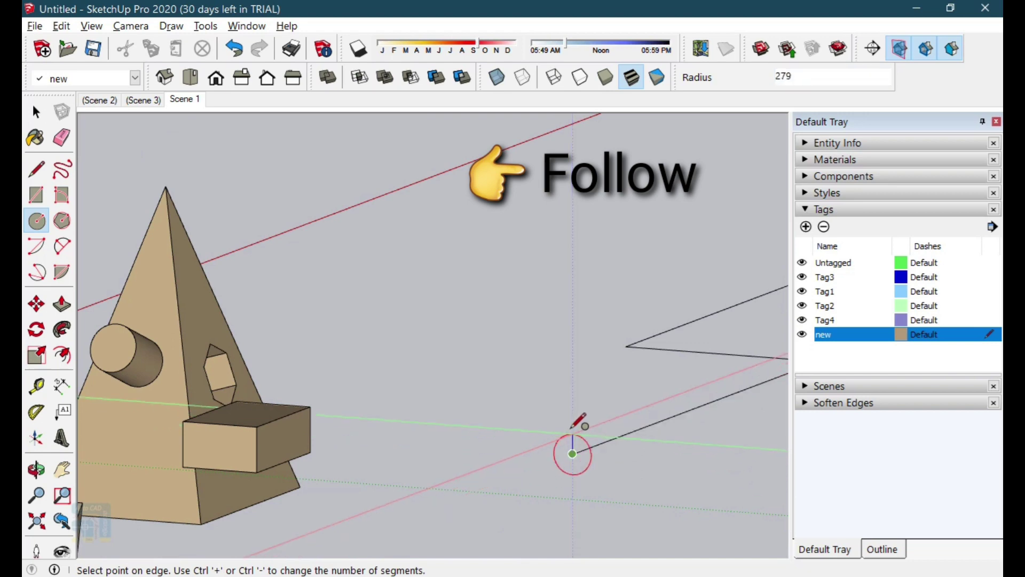
left_click(577, 427)
middle_click_drag(498, 389, 378, 398)
left_click(36, 111)
scroll(427, 336, "down", 2)
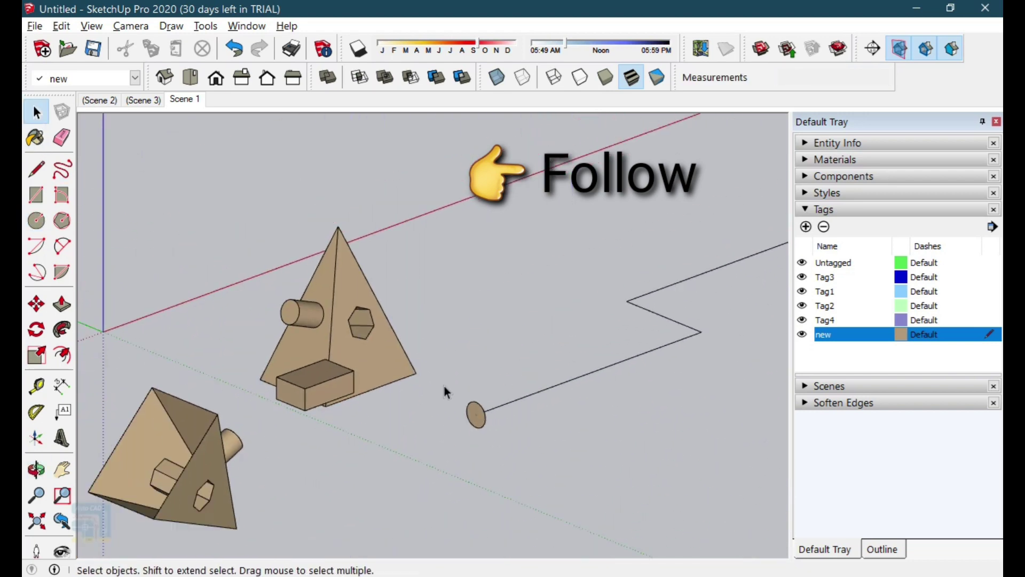
- Sweep the circle with Follow Me along the zig-zag line, around its corners
left_click(64, 331)
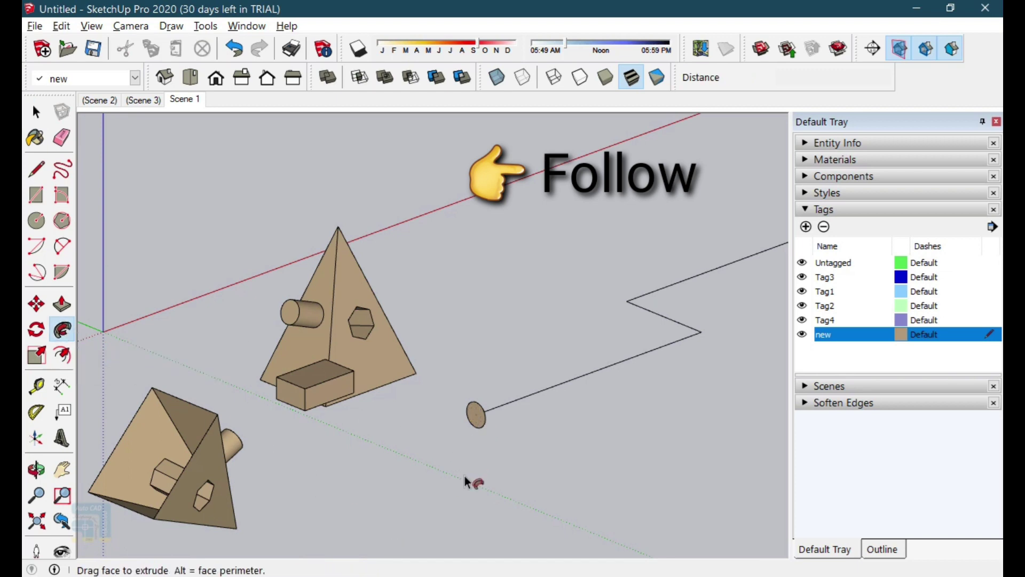
left_click_drag(477, 416, 524, 406)
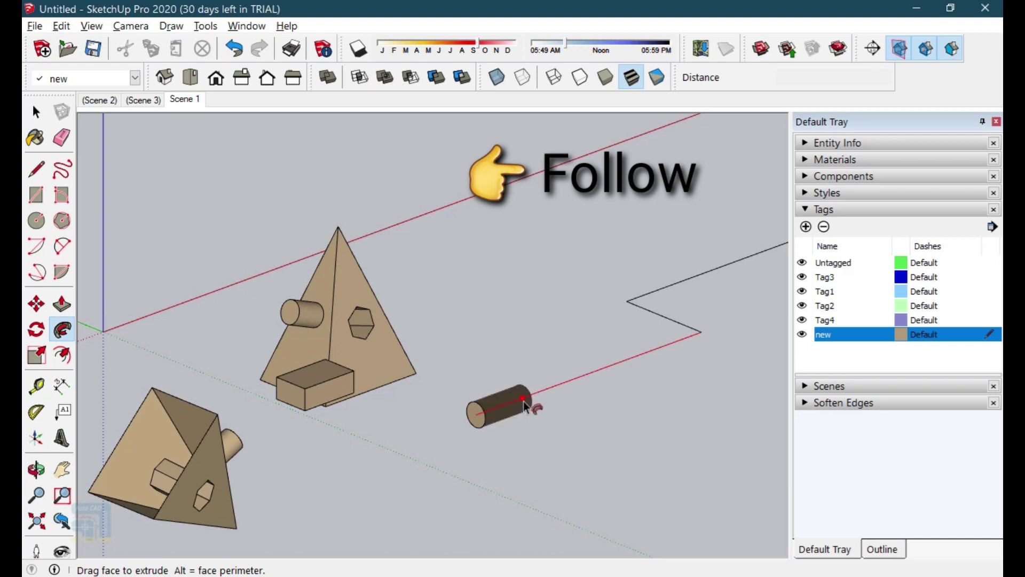
left_click_drag(586, 395, 703, 344)
scroll(644, 313, "down", 3)
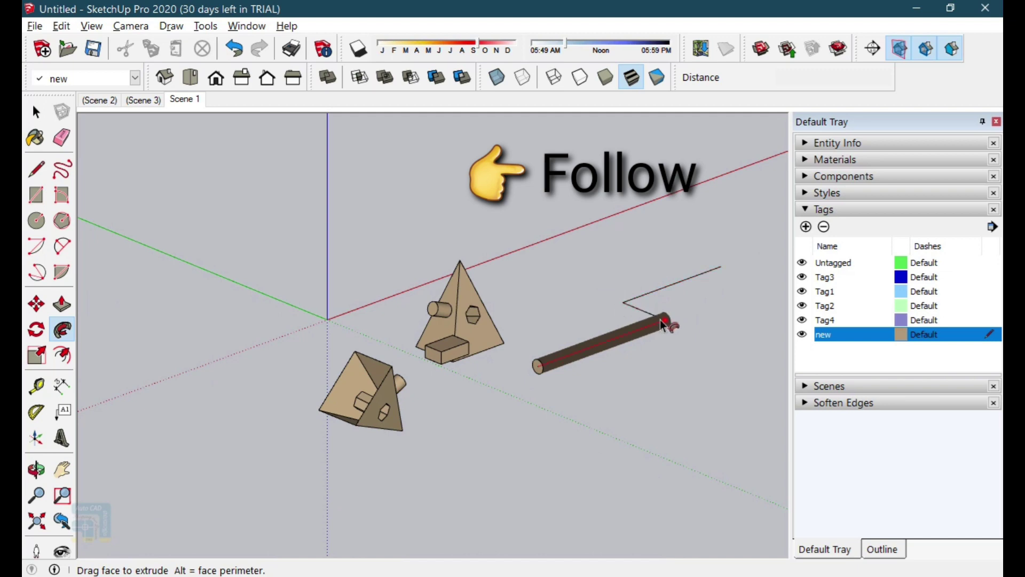
mouse_move(661, 324)
left_mouse_down()
mouse_move(684, 288)
mouse_move(679, 321)
left_mouse_up()
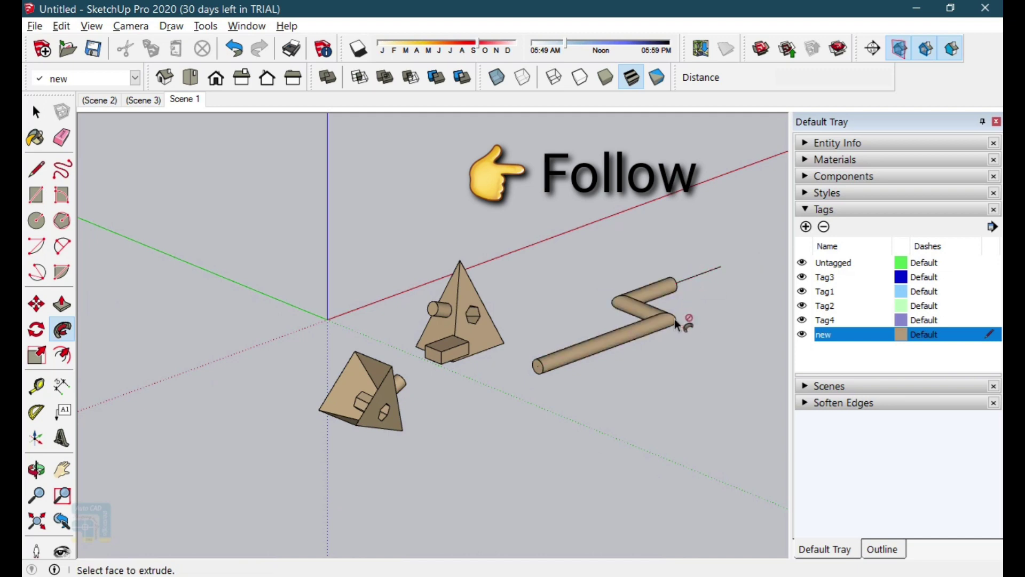
scroll(661, 384, "up", 3)
middle_click_drag(647, 456, 792, 446)
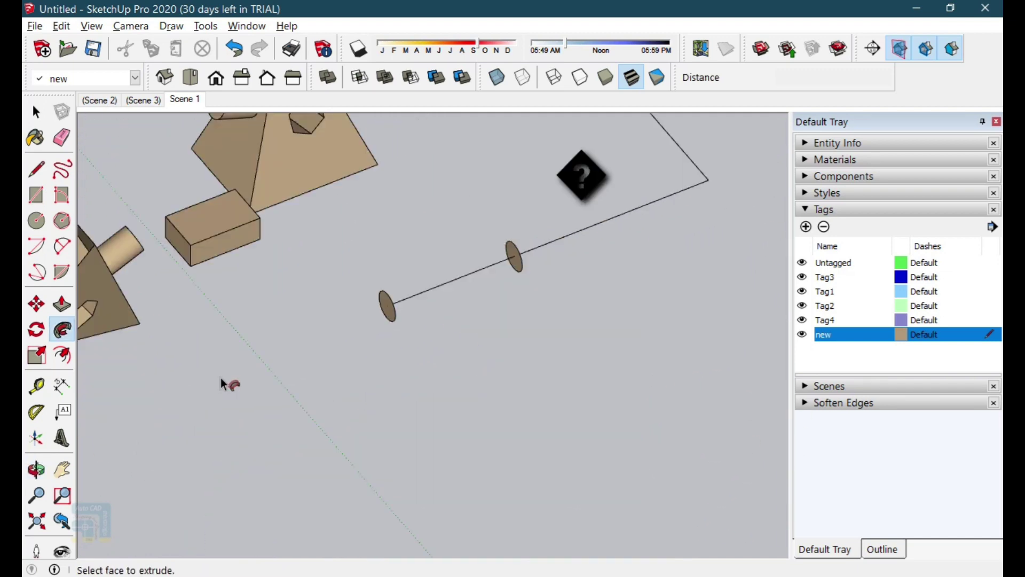
middle_click_drag(229, 384, 374, 373)
- Select the small box and scale it from corner and edge grips, enlarging then shrinking it
left_click(37, 112)
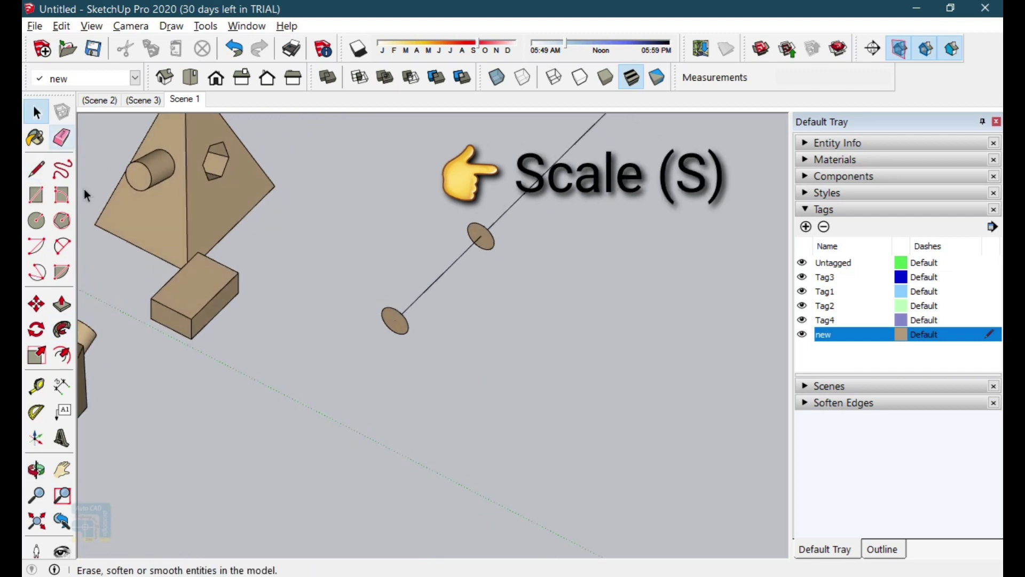
scroll(189, 299, "up", 3)
left_click(209, 281)
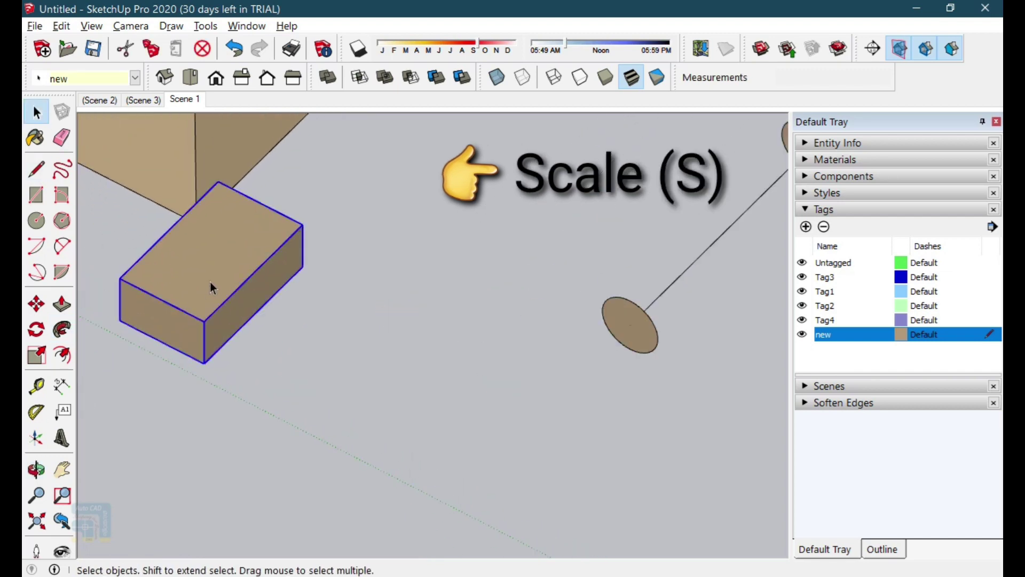
left_click(39, 360)
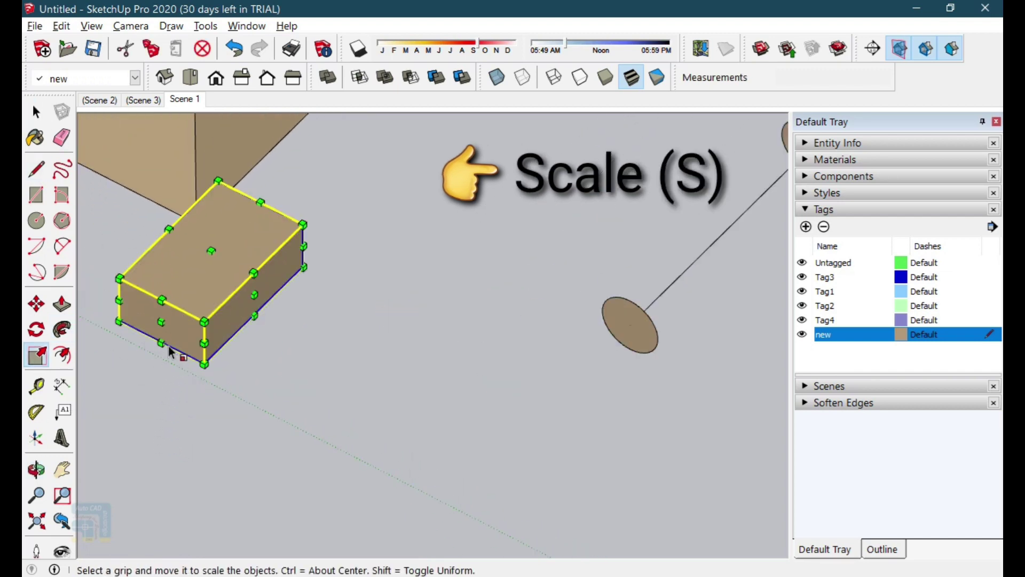
left_click_drag(153, 328, 235, 385)
scroll(139, 395, "down", 2)
left_click_drag(231, 338, 239, 437)
left_click_drag(241, 384, 239, 350)
scroll(238, 350, "up", 2)
- From a near-front view, stretch the box sideways, uniformly, and taller
middle_click_drag(229, 342, 404, 334)
key("s")
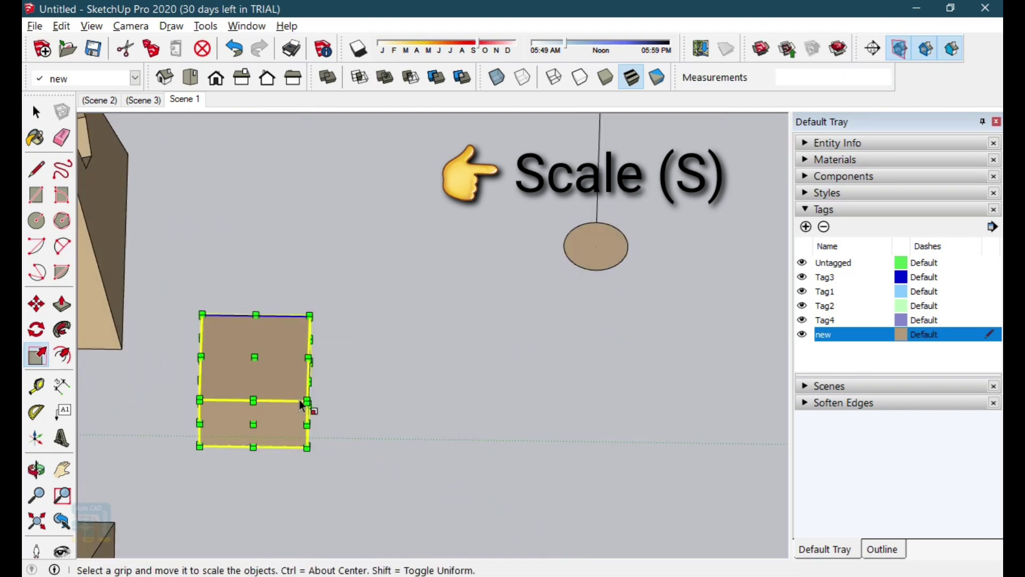
left_click_drag(308, 401, 327, 407)
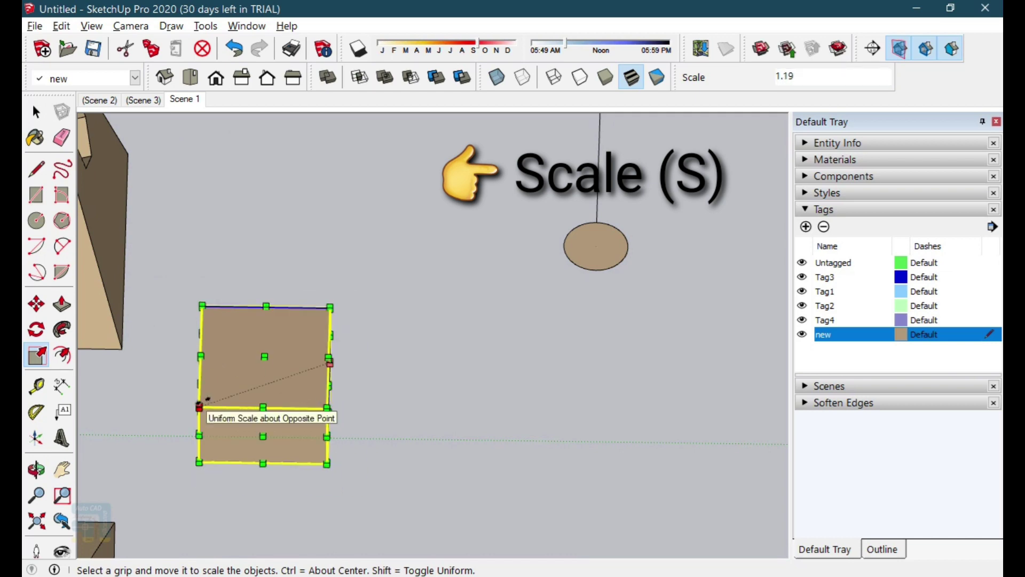
mouse_move(200, 416)
left_mouse_down()
mouse_move(172, 406)
mouse_move(197, 405)
mouse_move(119, 426)
mouse_move(199, 406)
left_mouse_up()
left_click_drag(271, 312, 279, 367)
middle_click_drag(279, 366, 153, 301)
scroll(251, 336, "up", 3)
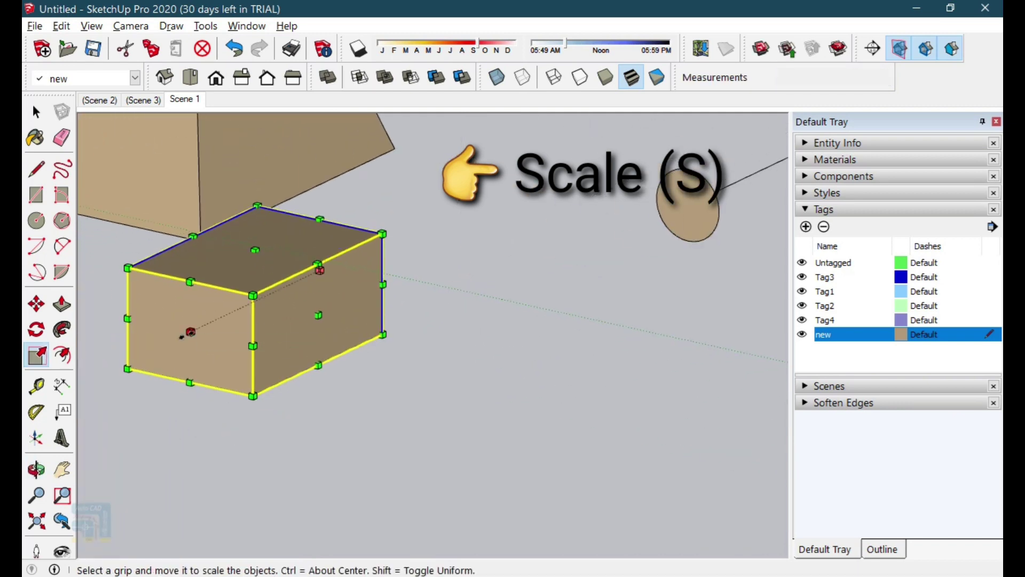
- Widen the box, then try two-axis and uniform scaling from its corner grips
left_click_drag(319, 315, 347, 320)
left_click_drag(352, 277, 403, 364)
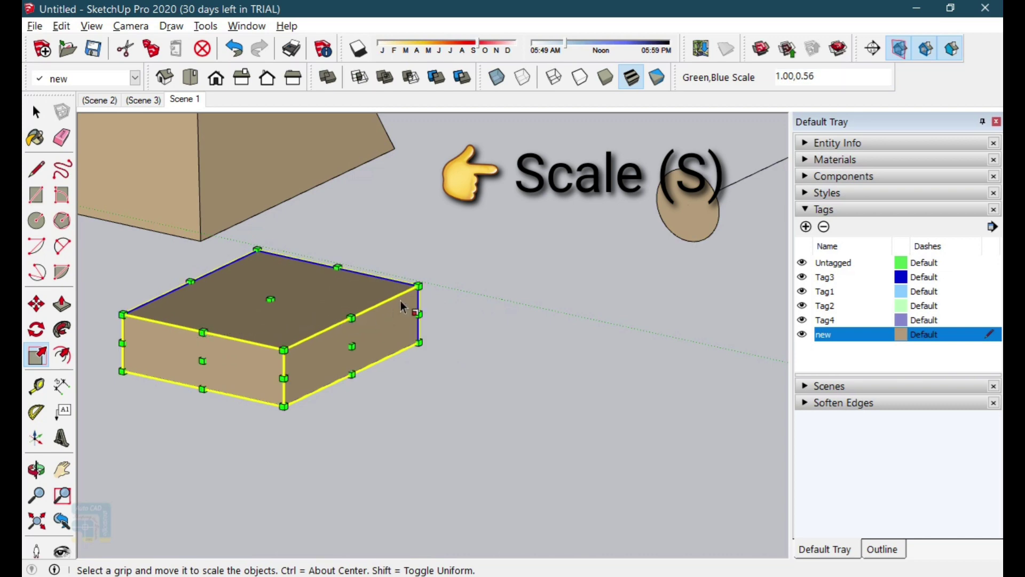
left_click_drag(419, 284, 515, 307)
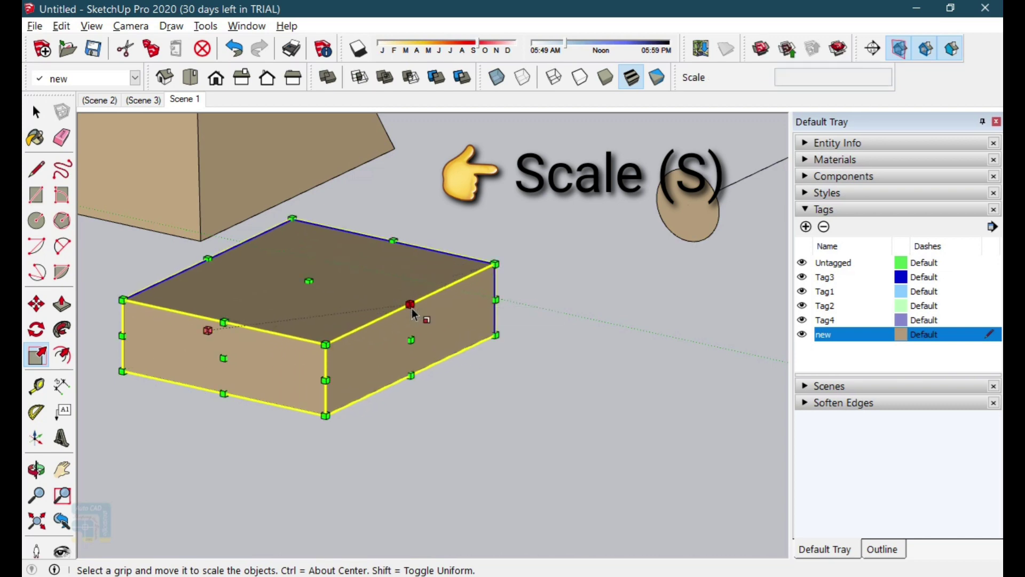
mouse_move(413, 313)
left_mouse_down()
mouse_move(482, 318)
mouse_move(520, 280)
mouse_move(510, 338)
mouse_move(513, 300)
mouse_move(409, 306)
left_mouse_up()
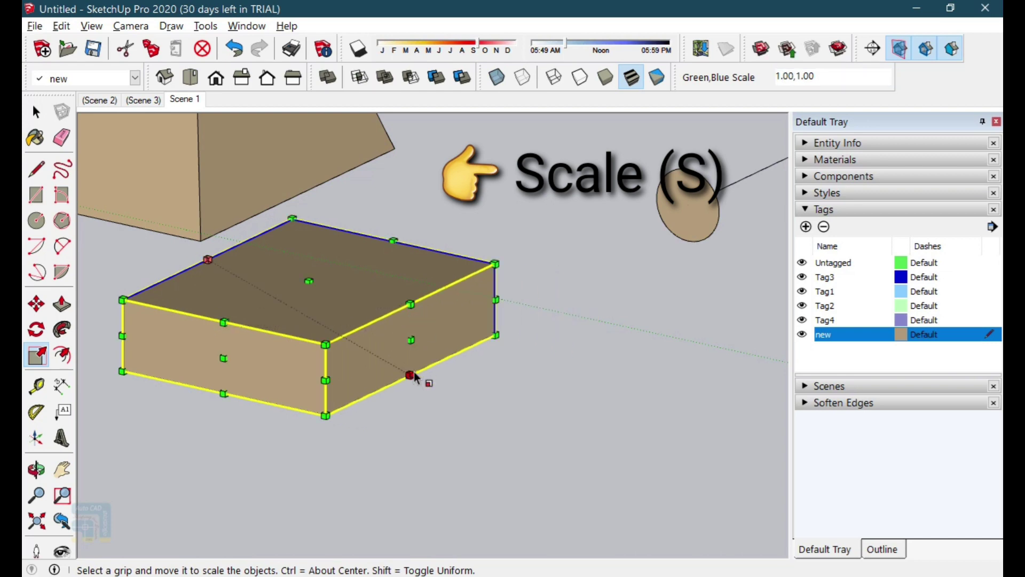
mouse_move(415, 376)
left_mouse_down()
mouse_move(418, 419)
mouse_move(413, 382)
left_mouse_up()
left_click_drag(496, 263, 528, 359)
- Narrow, heighten and lengthen the box, then undo the final uniform enlargement
left_click_drag(425, 398, 469, 381)
left_click_drag(465, 417, 305, 404)
mouse_move(306, 350)
left_mouse_down()
mouse_move(293, 355)
mouse_move(312, 353)
left_mouse_up()
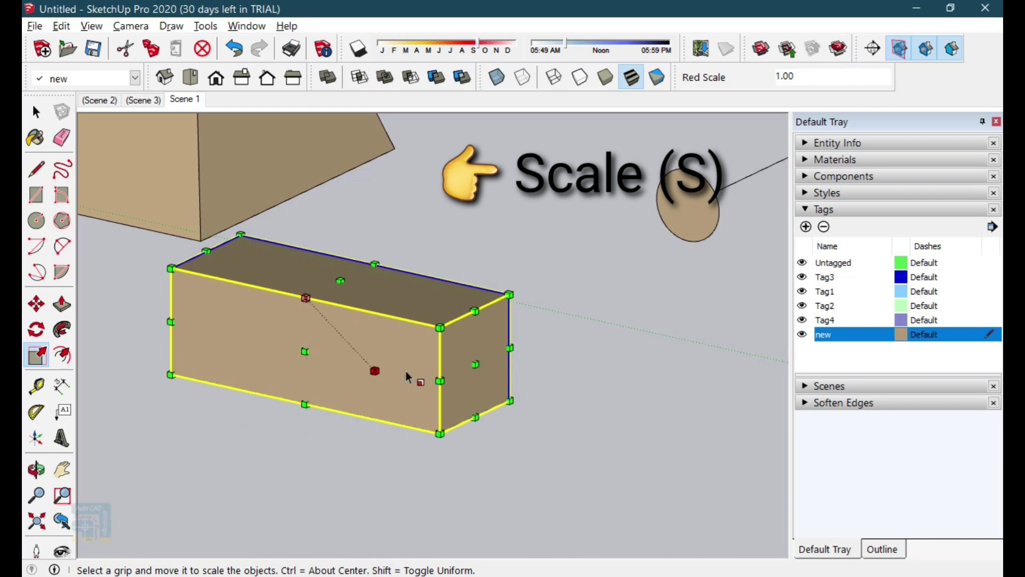
left_click_drag(474, 364, 496, 369)
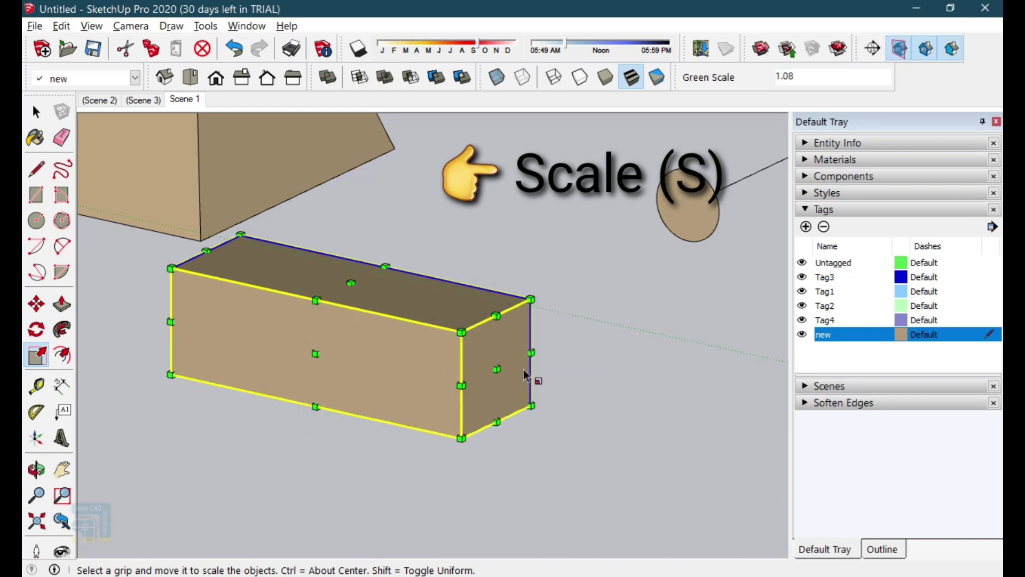
left_click_drag(530, 299, 541, 348)
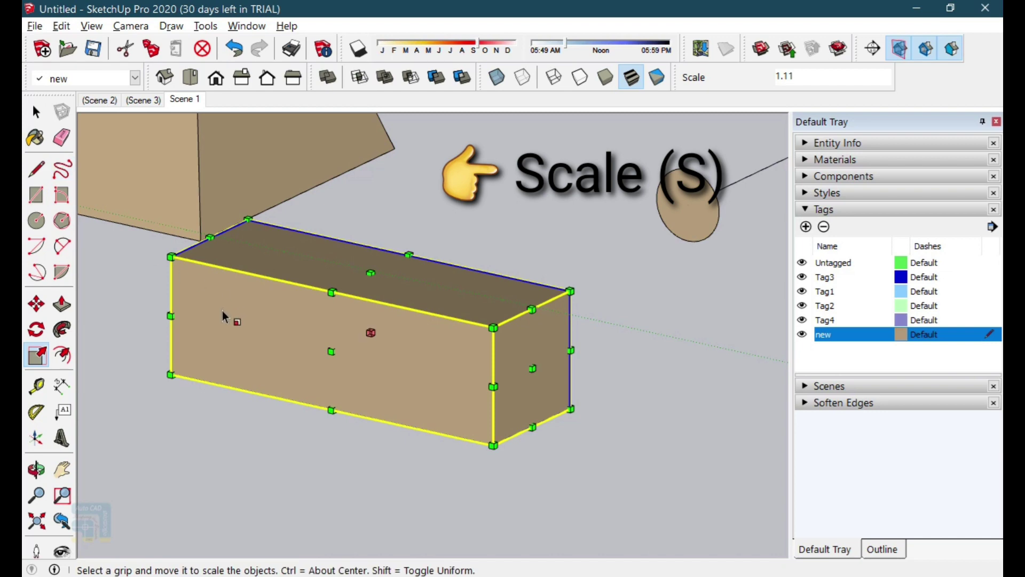
key("ctrl+z")
key("space")
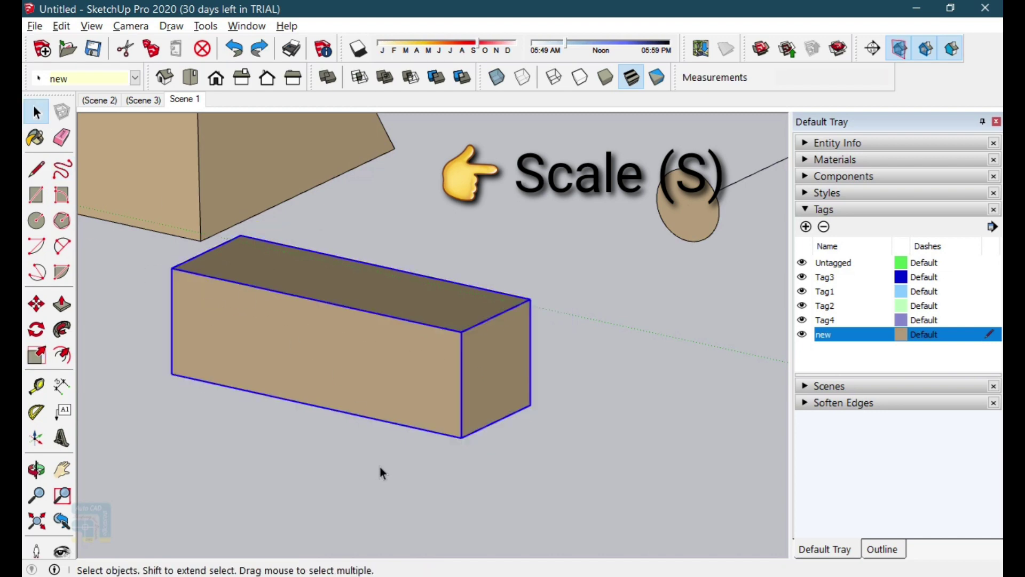
- Inside the block, scale its far end face down to about 0.34 to taper it
double_click(340, 344)
key("s")
left_click(485, 369)
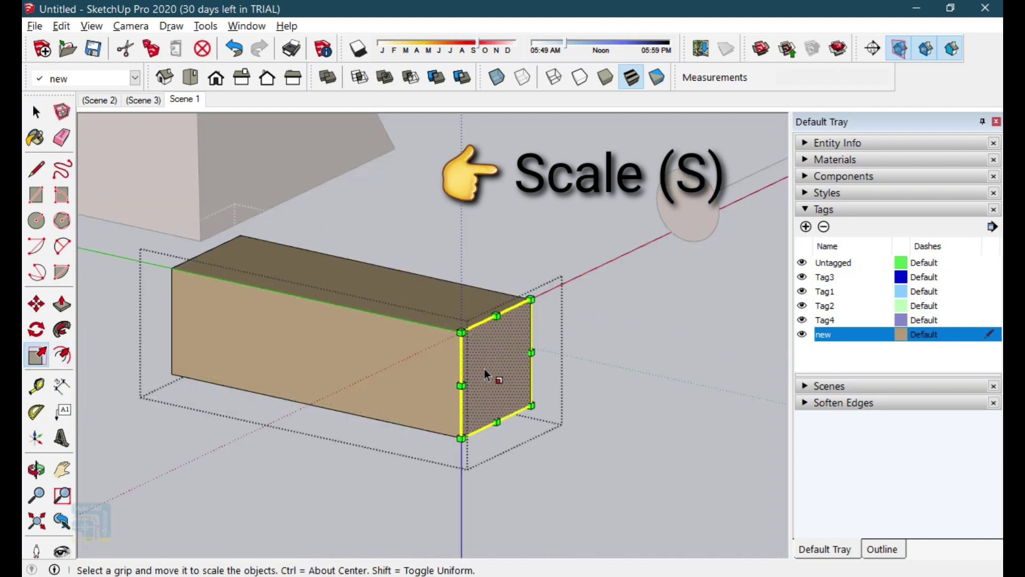
left_click_drag(495, 315, 547, 392)
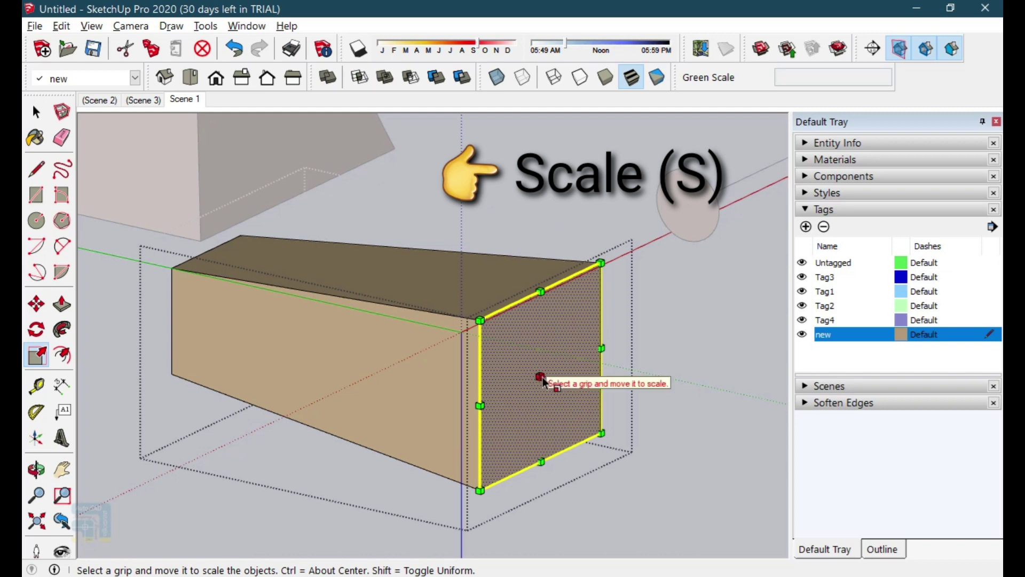
left_click_drag(601, 348, 468, 391)
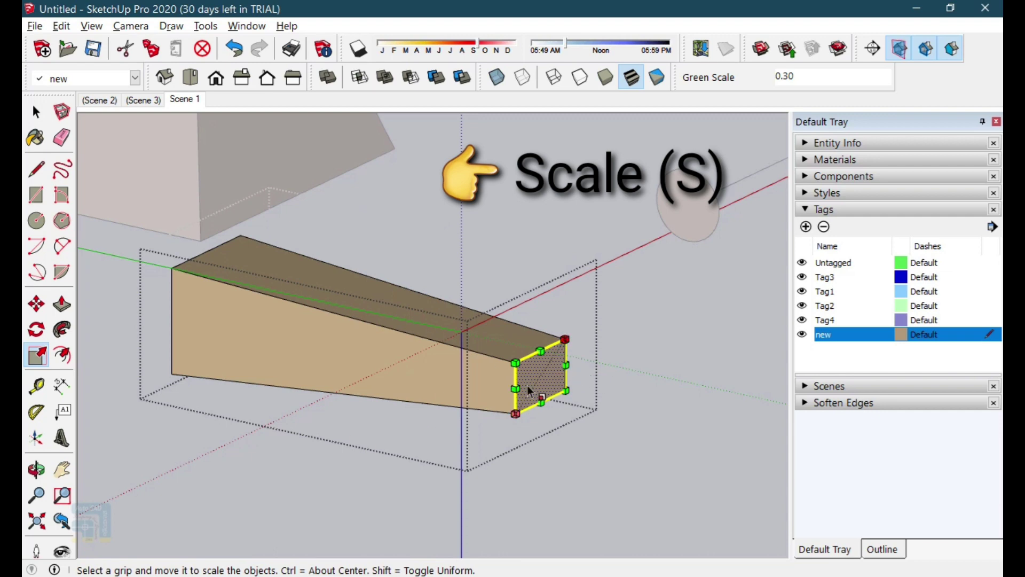
left_click_drag(565, 337, 348, 341)
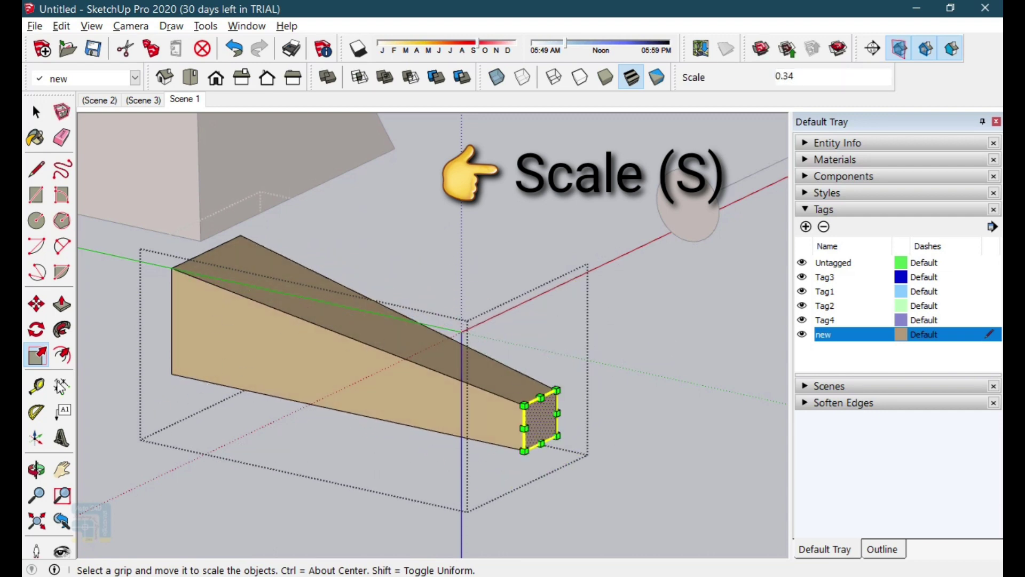